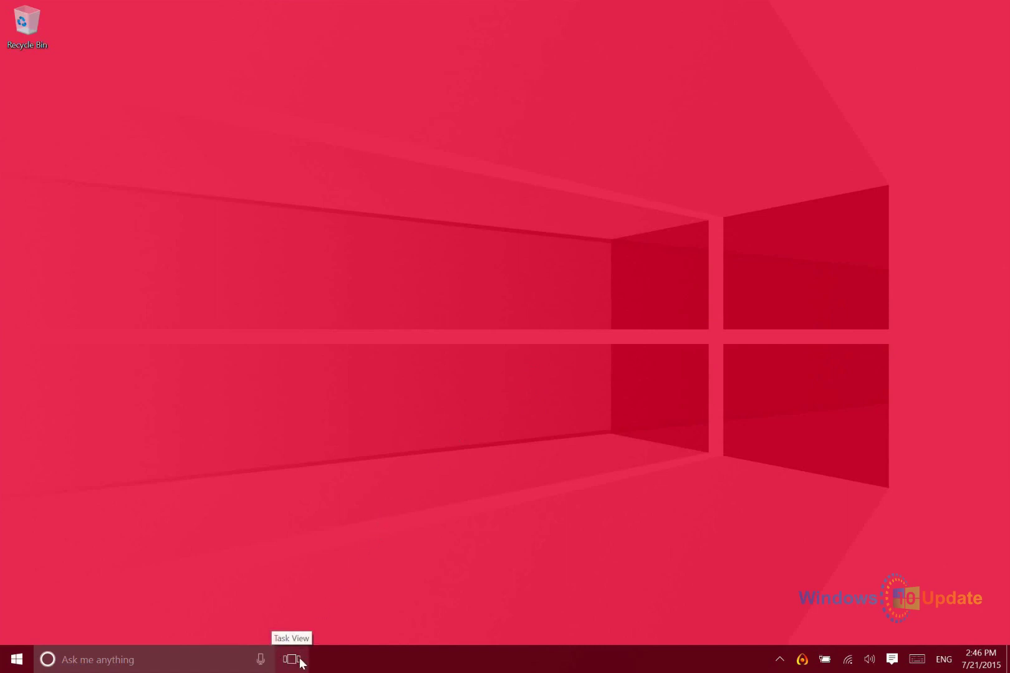
Uncheck 'Show Task View button' in the taskbar menu, then re-check it
right_click(346, 664)
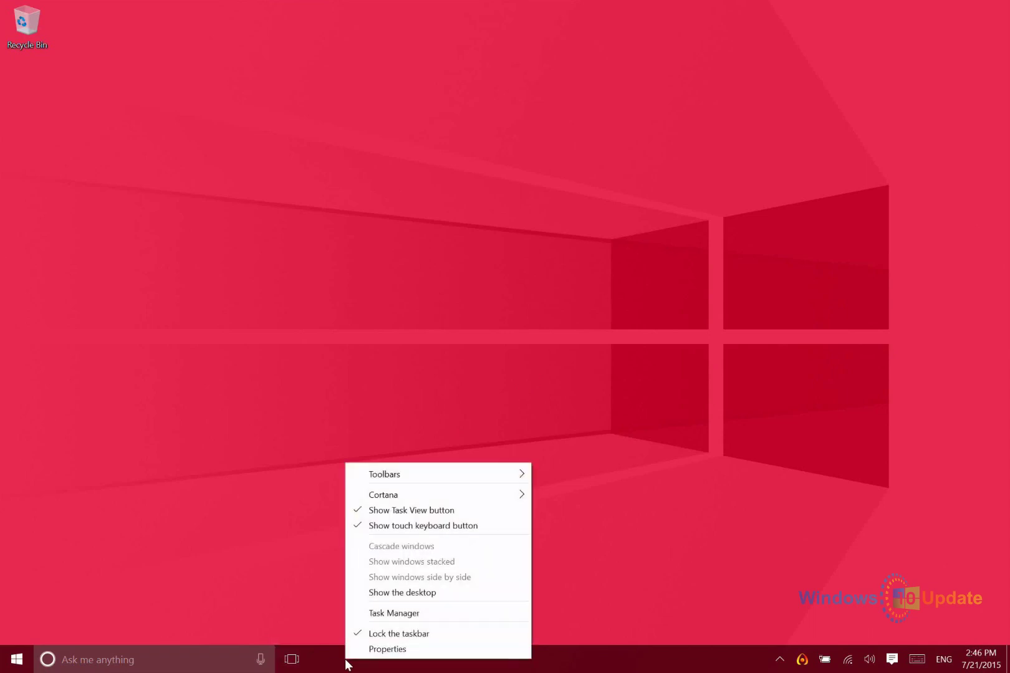
left_click(455, 511)
right_click(373, 664)
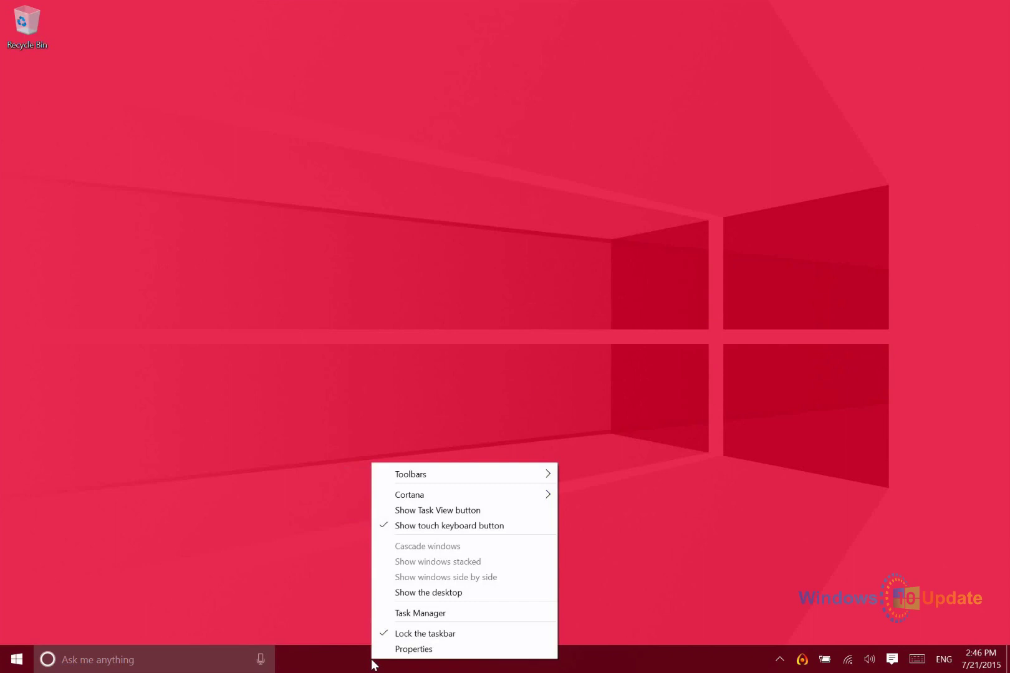
left_click(464, 511)
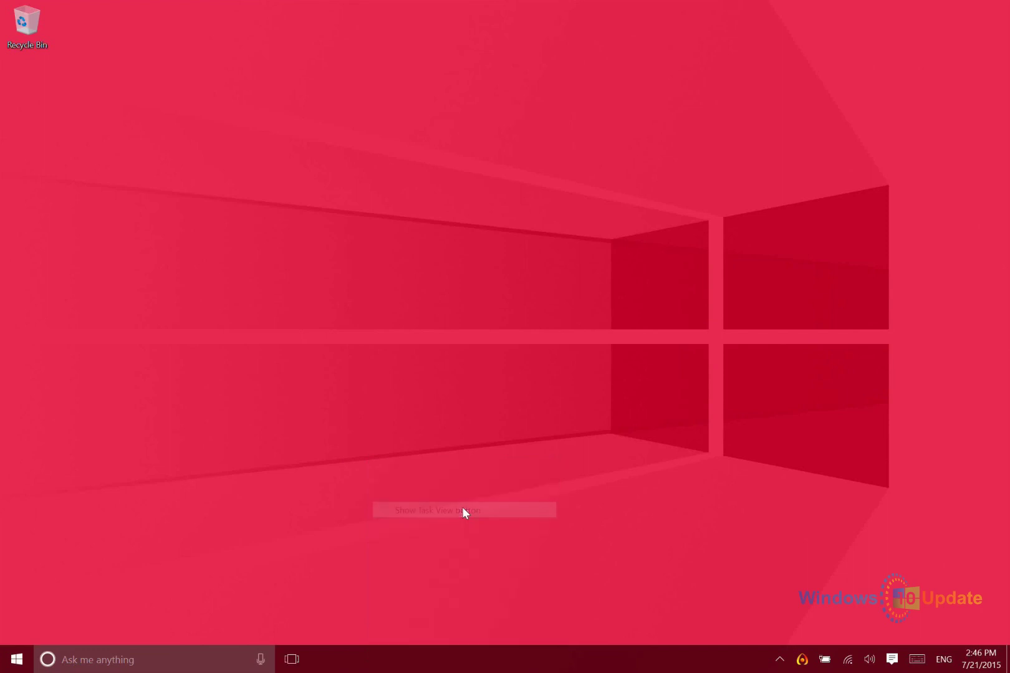
Open Task View and add five new virtual desktops
left_click(299, 659)
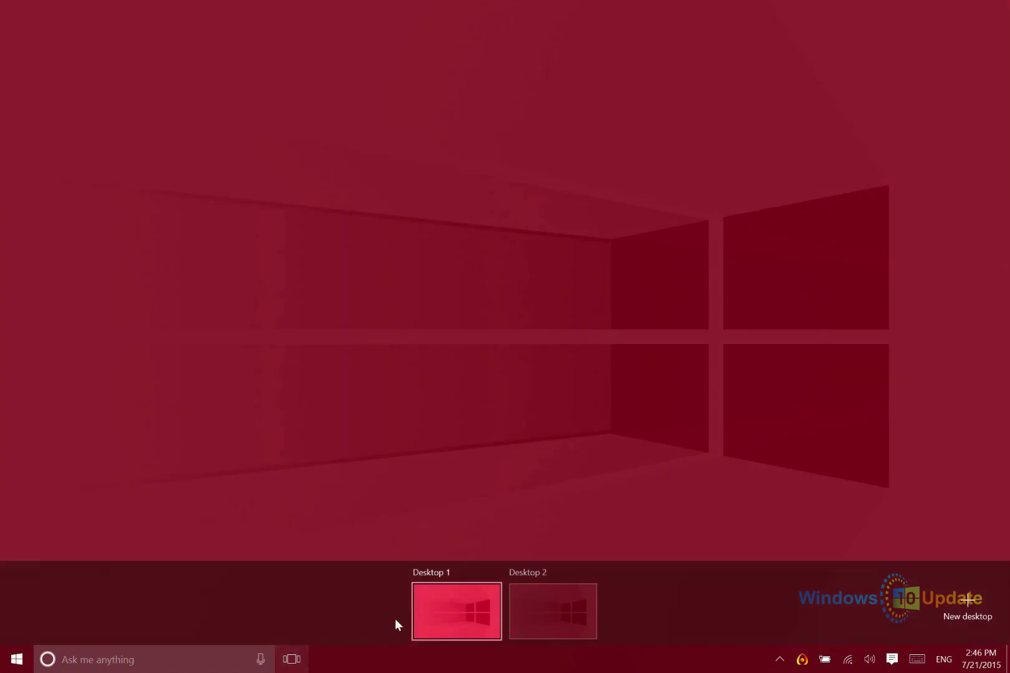
left_click(982, 602)
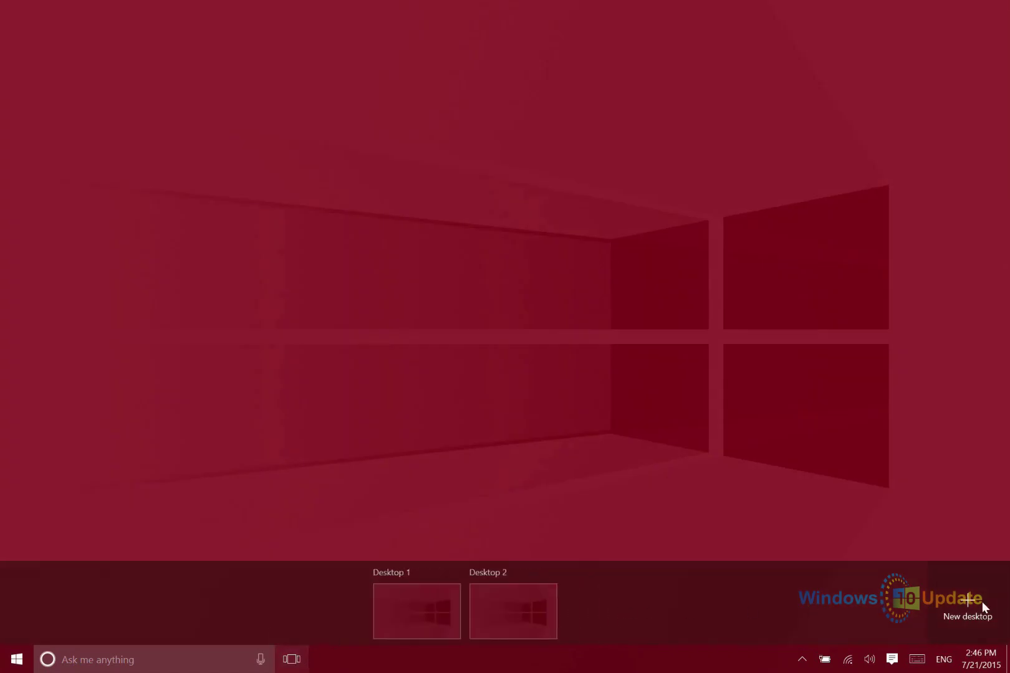
left_click(981, 601)
left_click(981, 601)
left_click(982, 601)
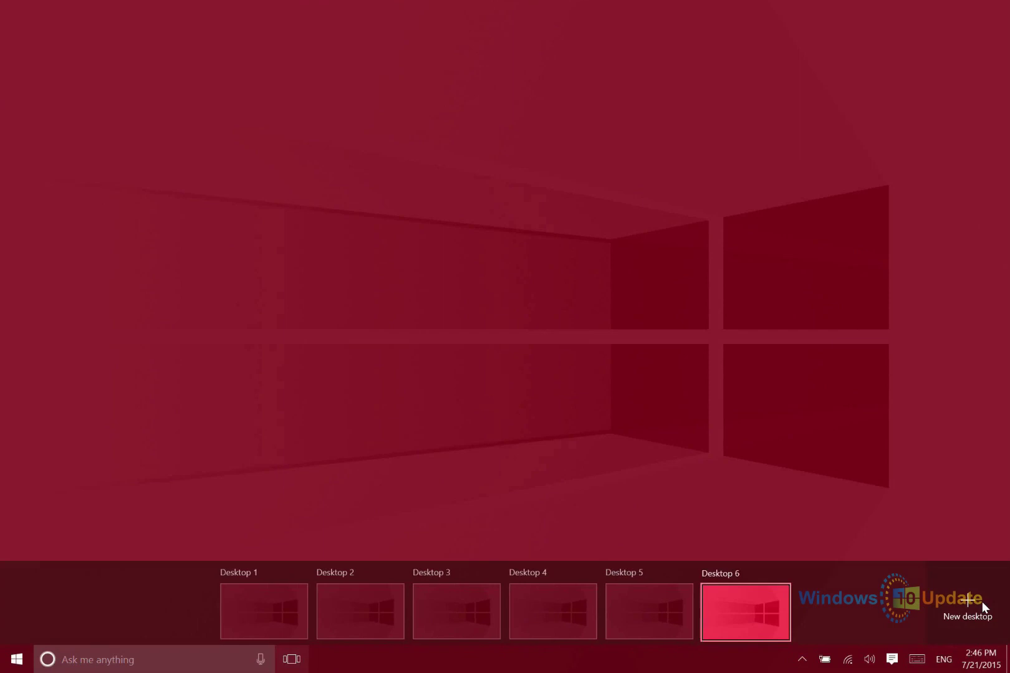
left_click(981, 601)
Close the extra desktops one by one until only a single desktop remains
left_click(829, 577)
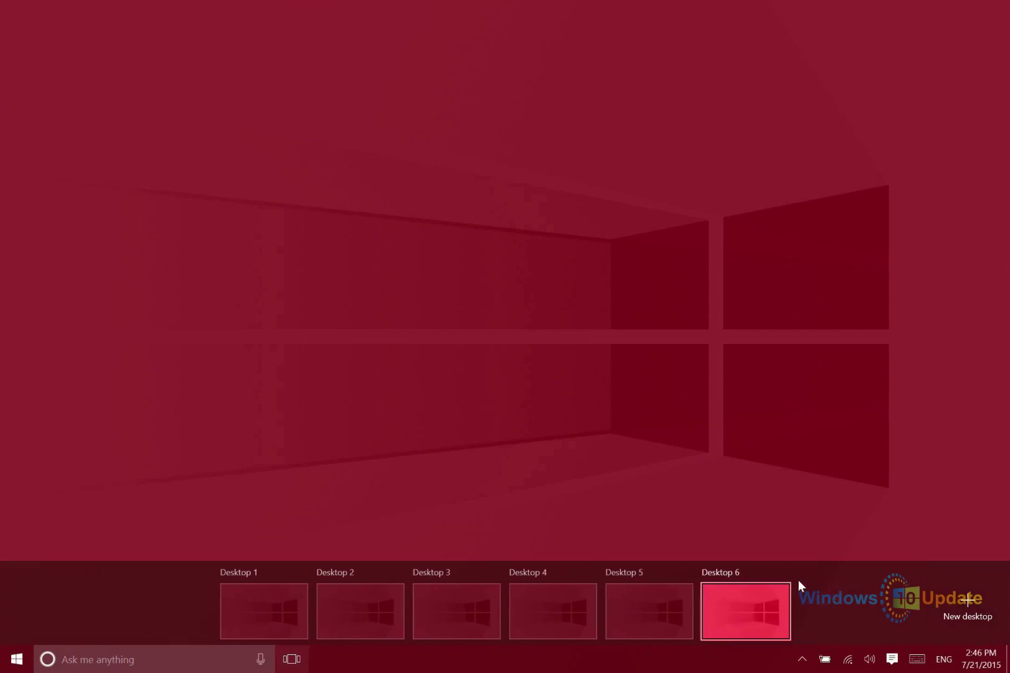
left_click(782, 573)
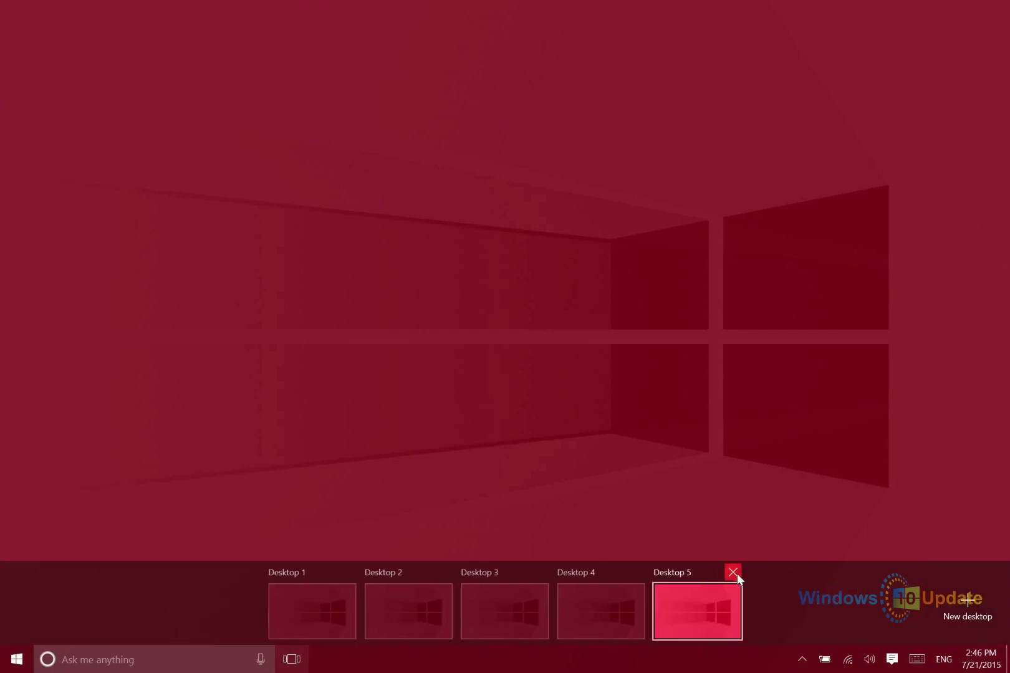
left_click(735, 572)
left_click(684, 573)
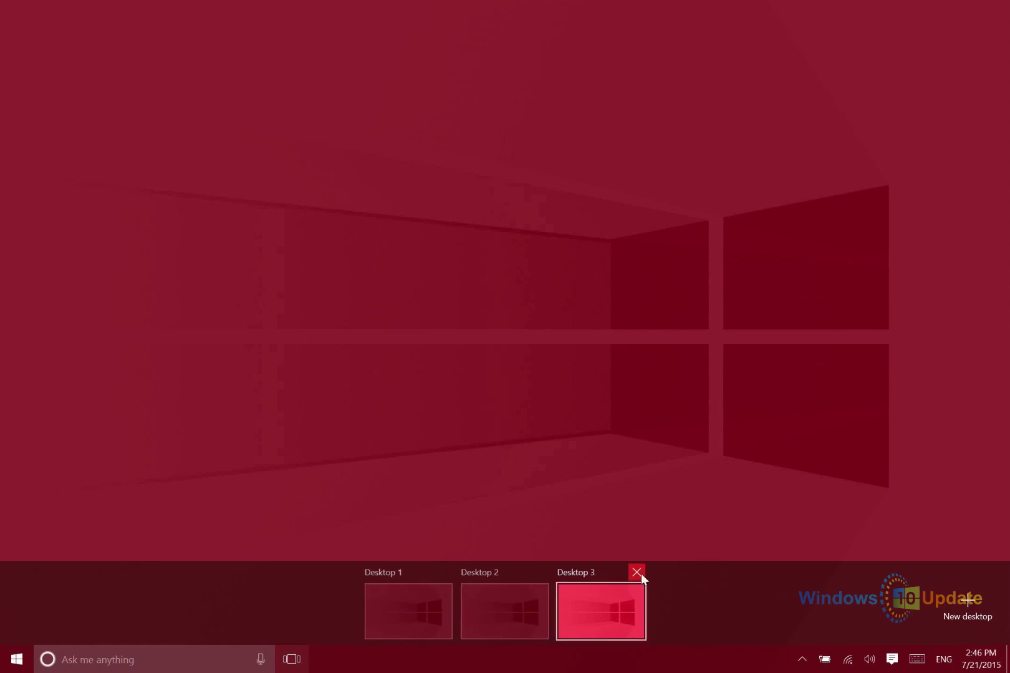
left_click(636, 572)
left_click(589, 573)
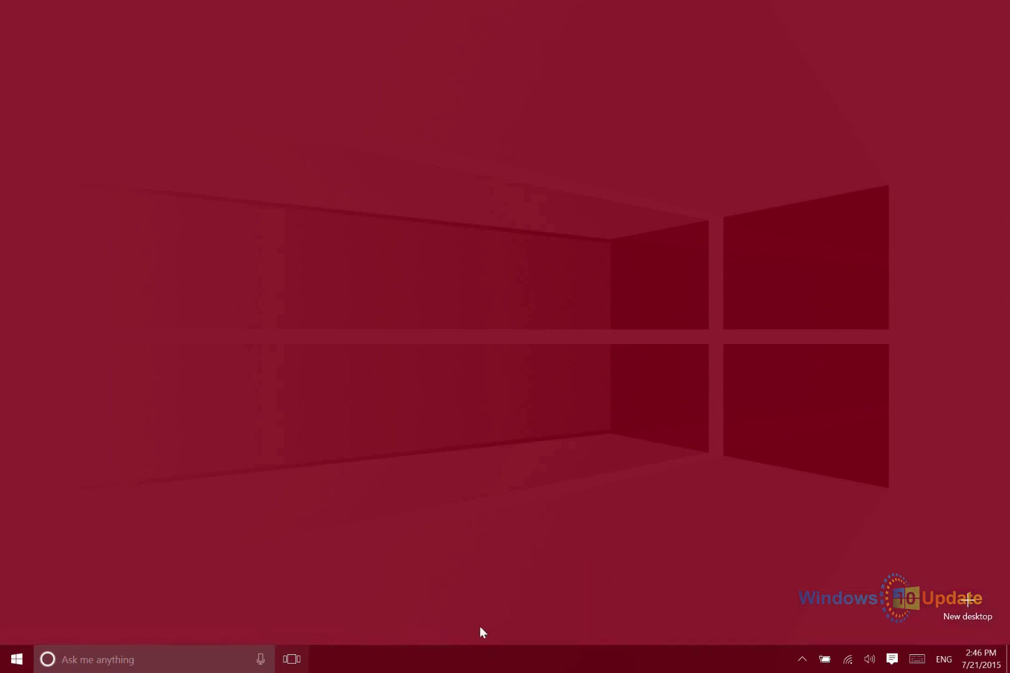
left_click(644, 571)
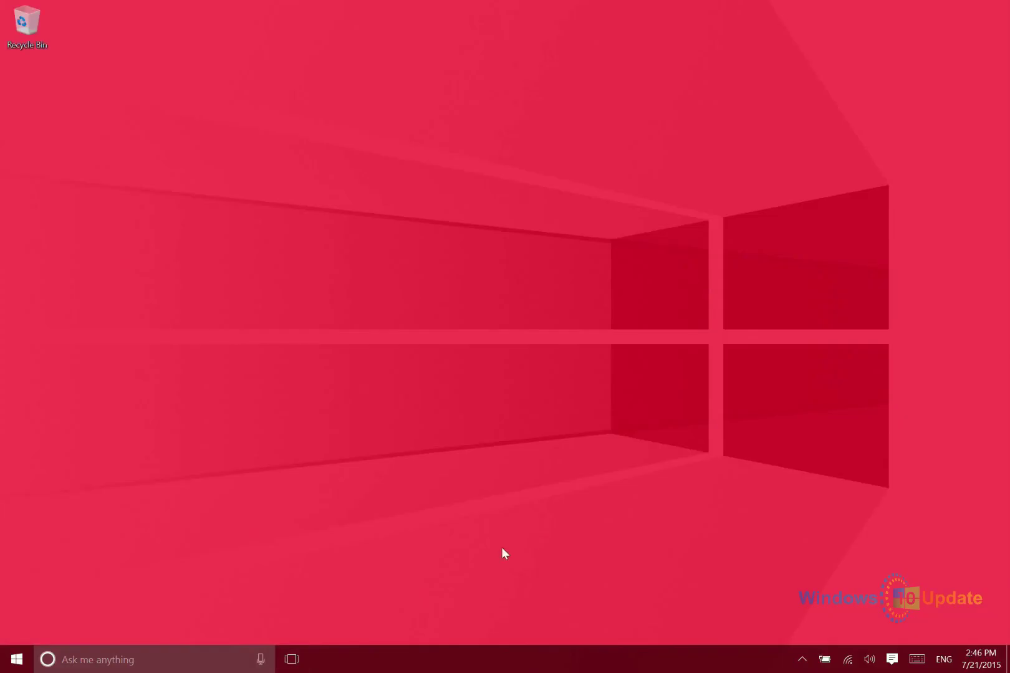
left_click(292, 658)
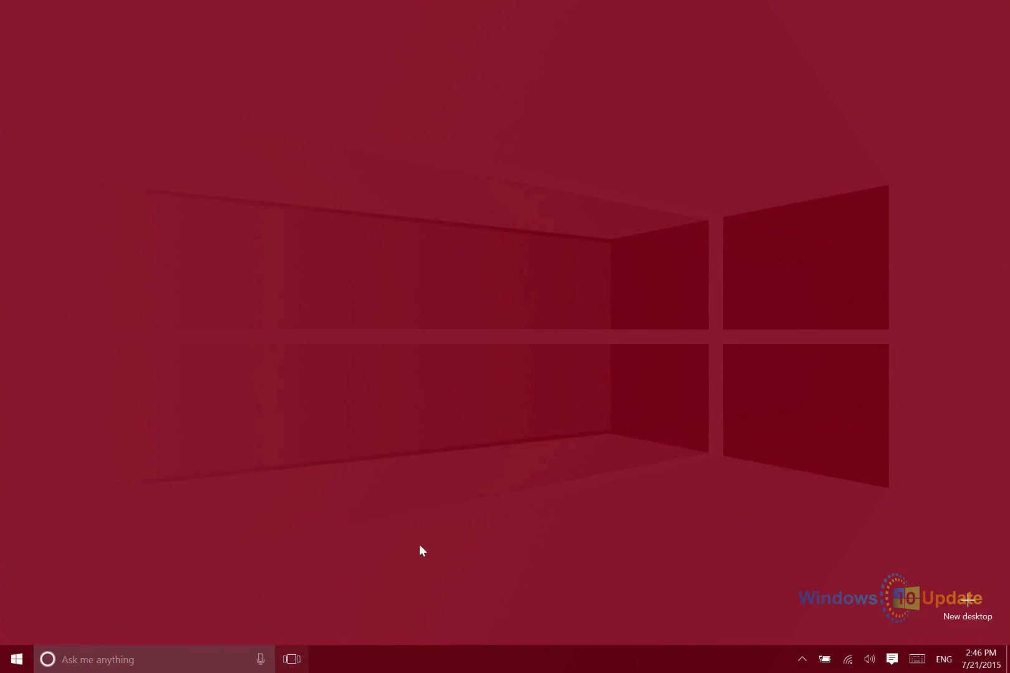
left_click(446, 502)
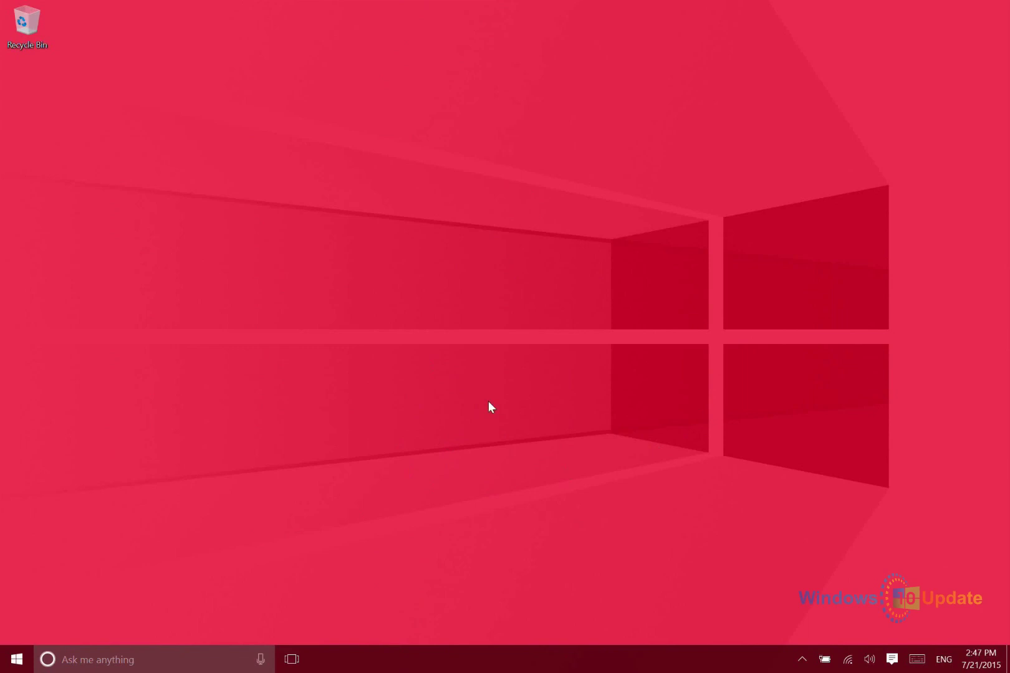
Create Desktop 2, then return to Desktop 1 and check both desktops in Task View
left_click(294, 660)
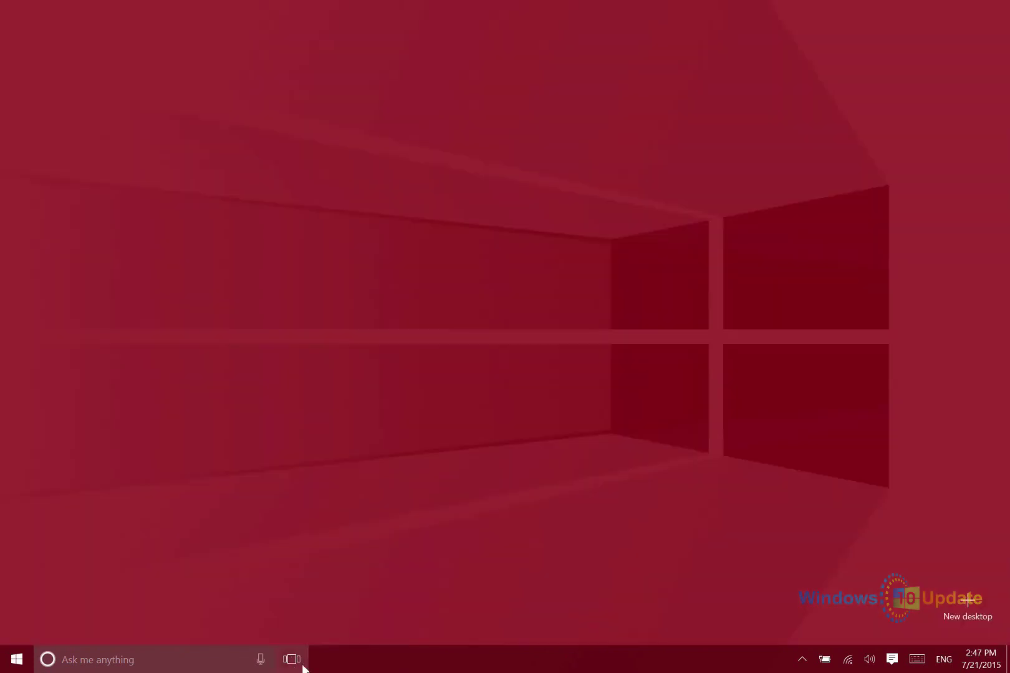
left_click(965, 599)
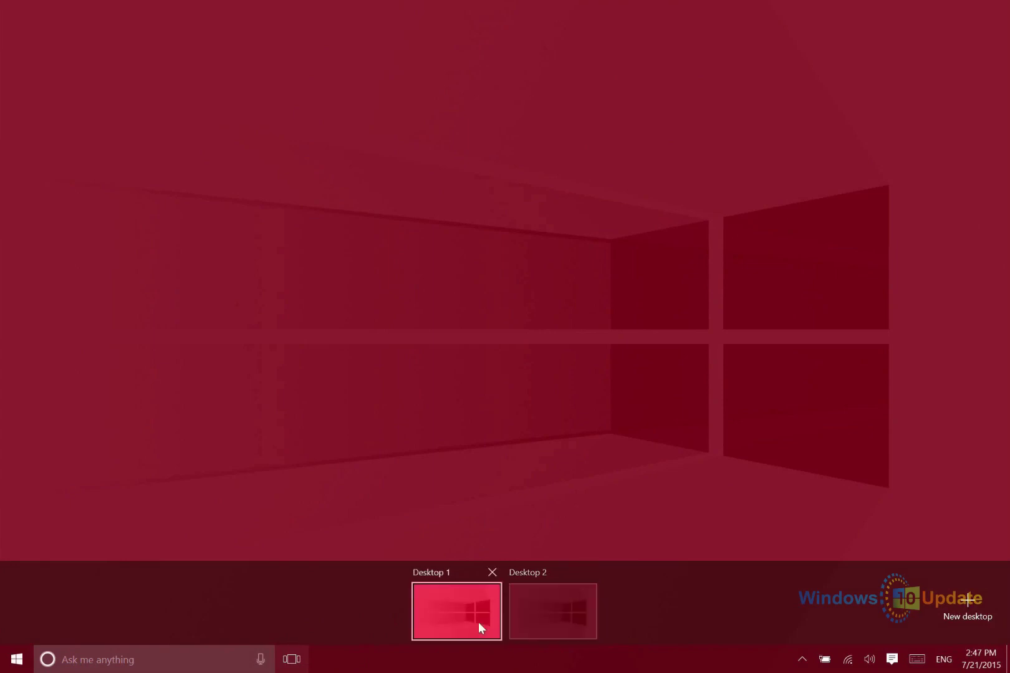
left_click(544, 627)
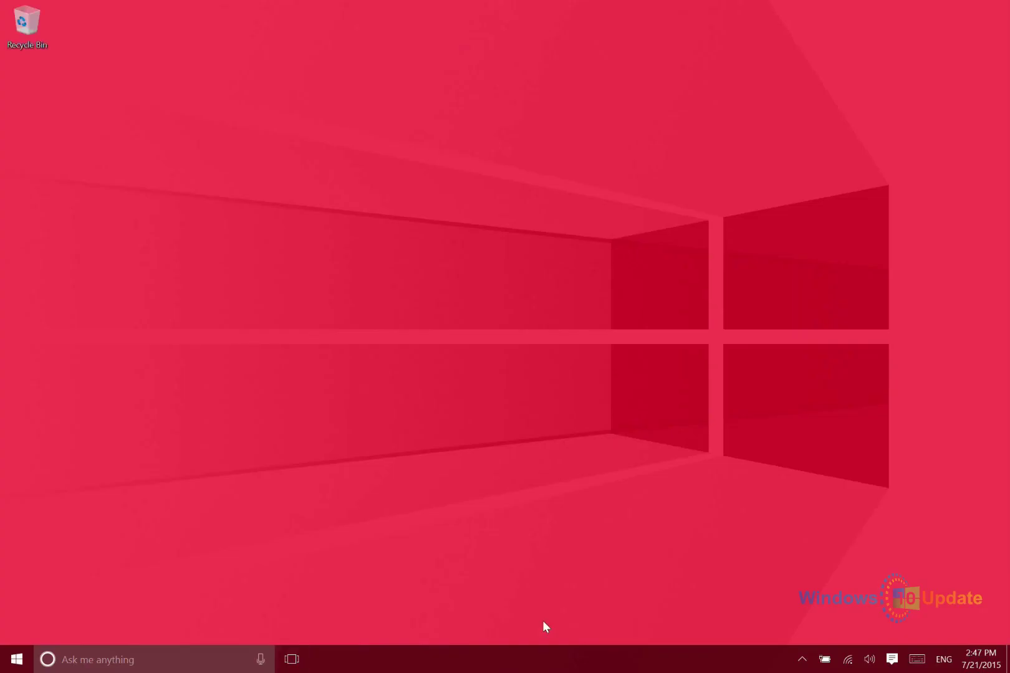
left_click(303, 663)
left_click(484, 613)
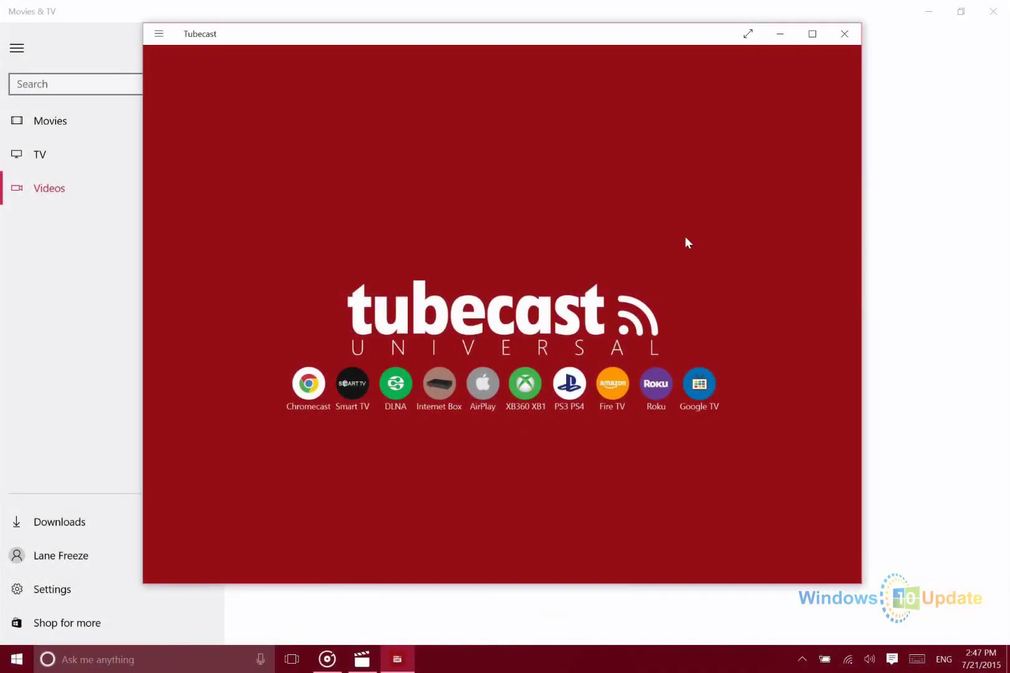
Nudge the Tubecast window down-right, maximize it, then bring Movies & TV and Groove Music forward
left_click_drag(624, 41, 641, 60)
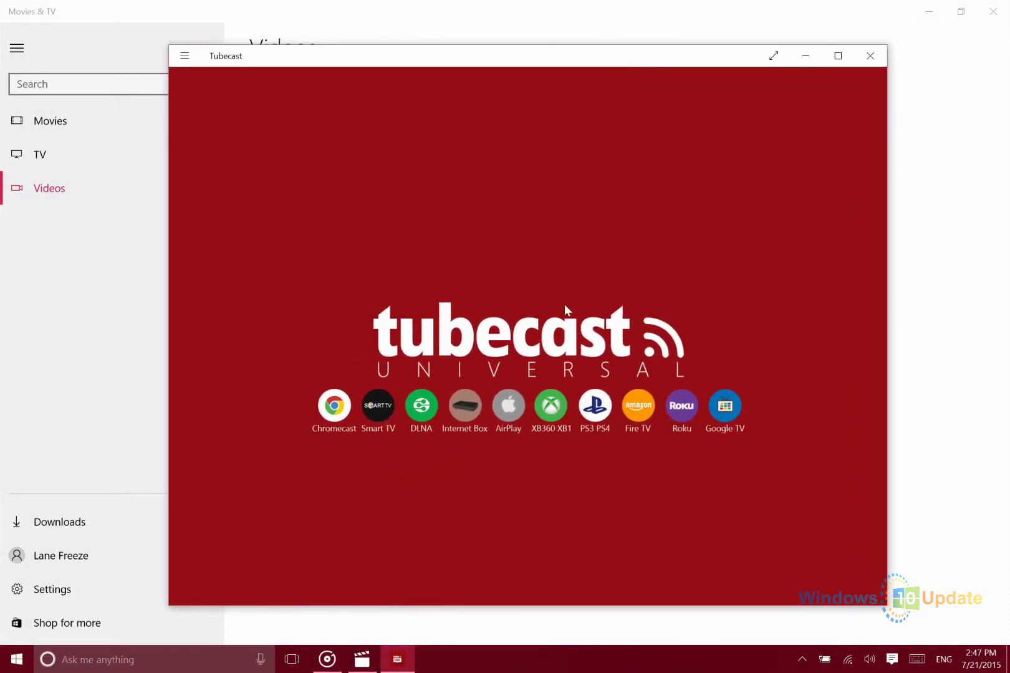
left_click(843, 58)
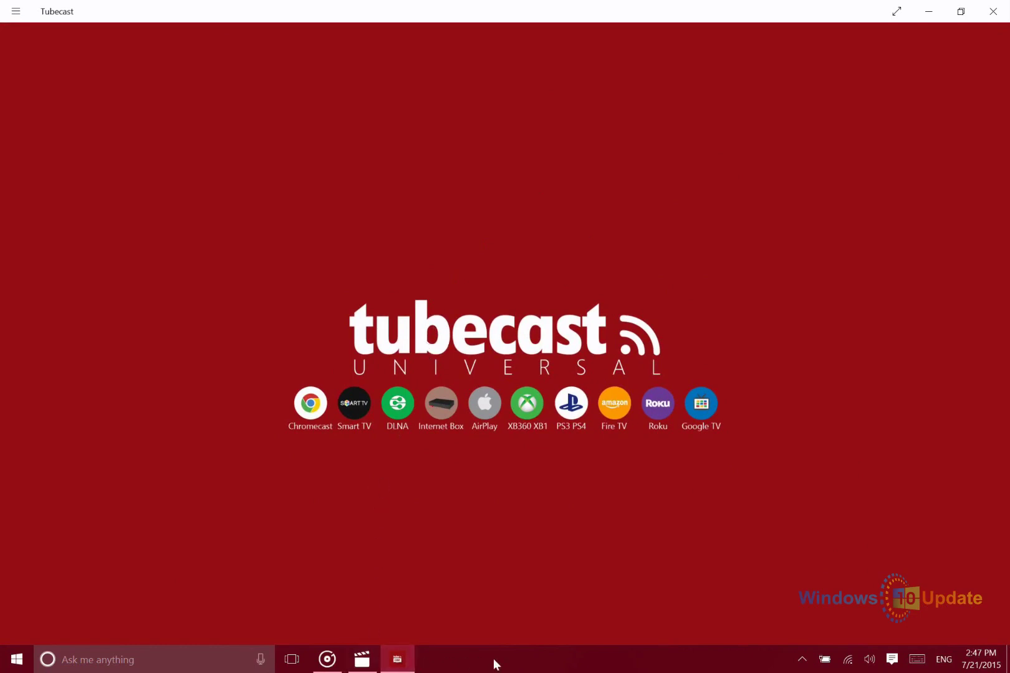
left_click(361, 660)
left_click(327, 660)
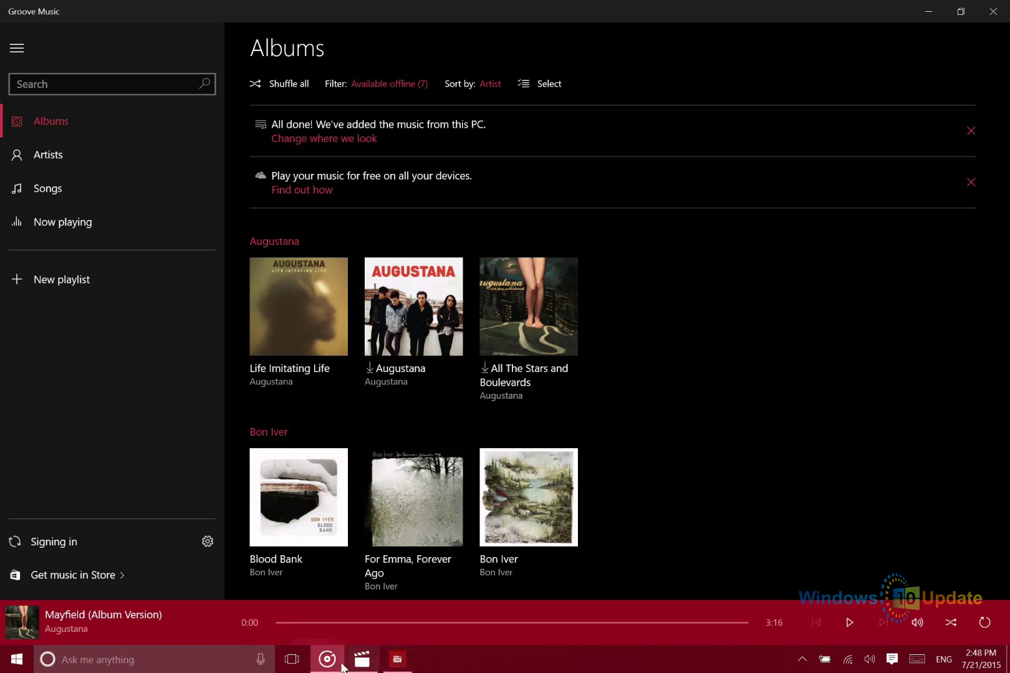
mouse_move(403, 663)
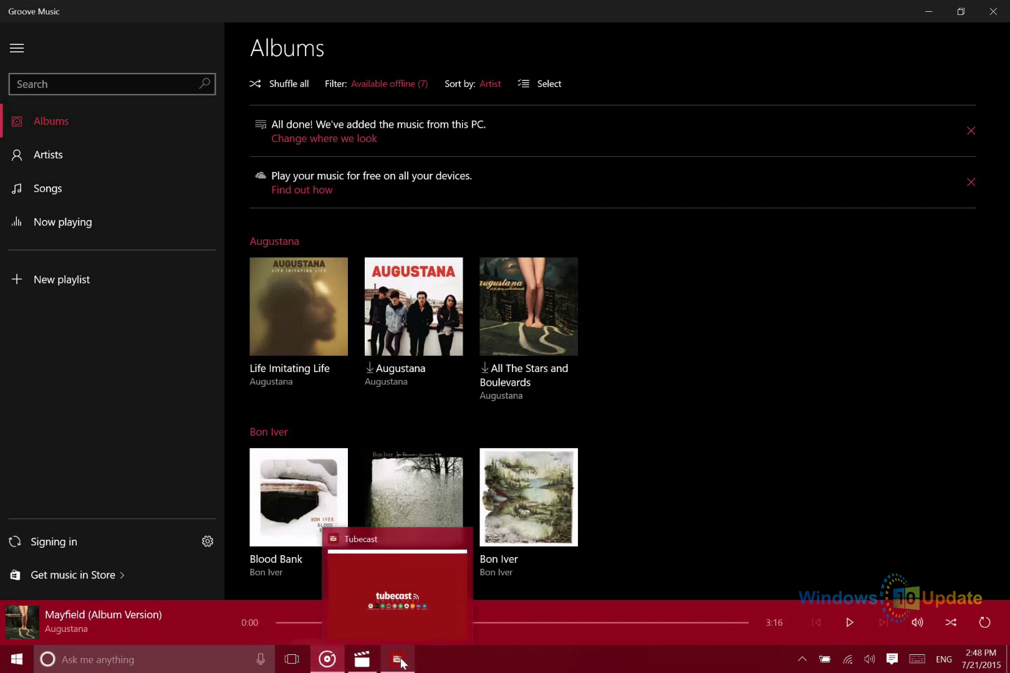
left_click(295, 665)
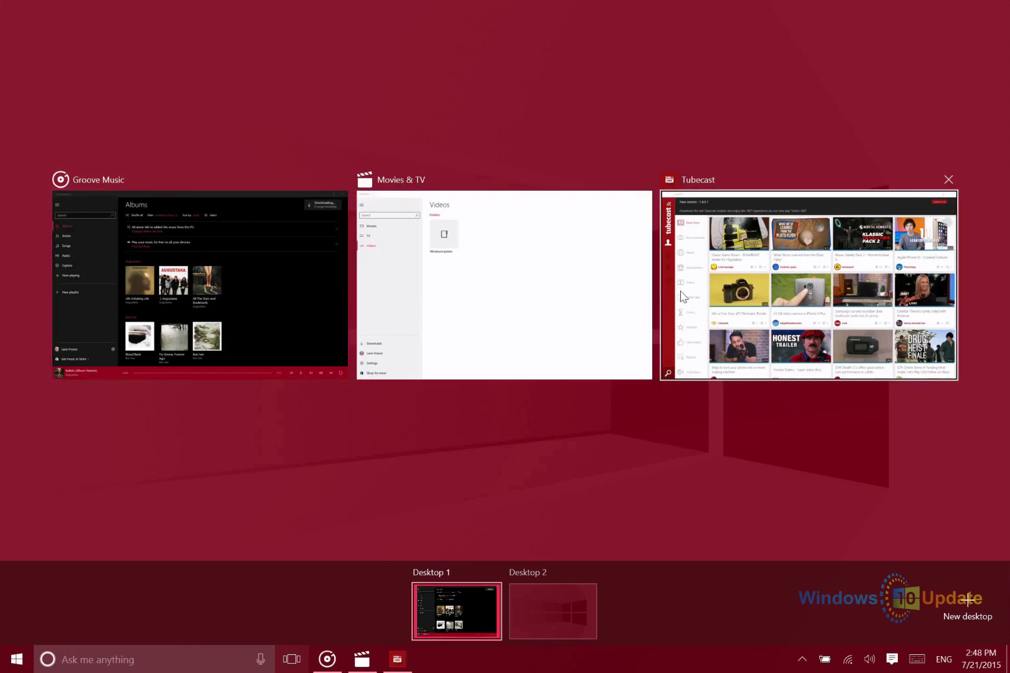
left_click_drag(202, 257, 178, 246)
right_click(179, 249)
mouse_move(240, 255)
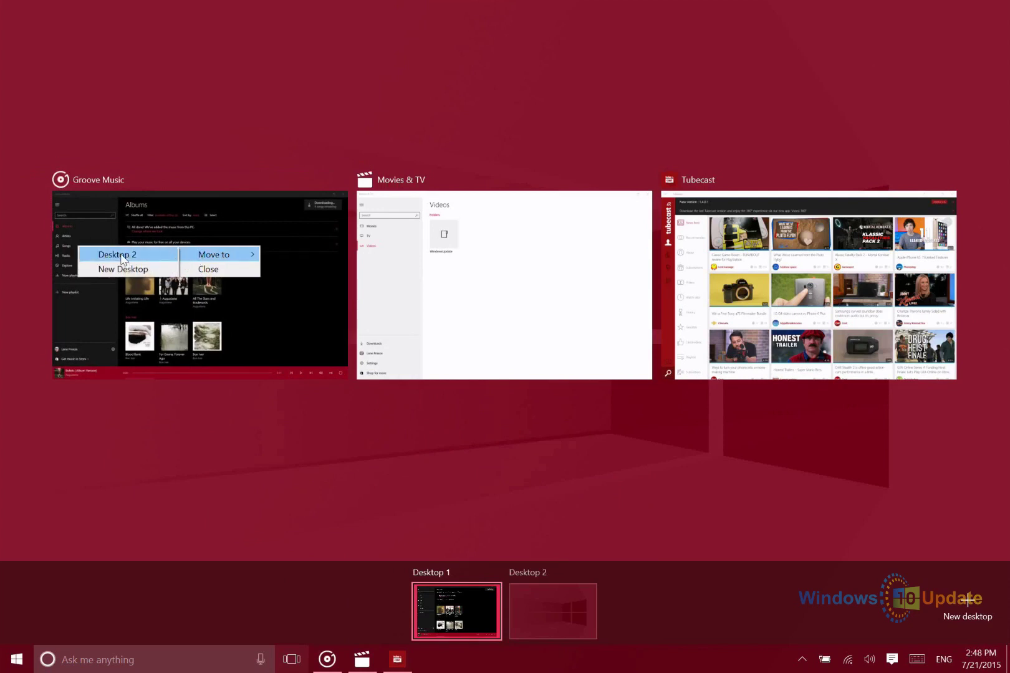
left_click(212, 255)
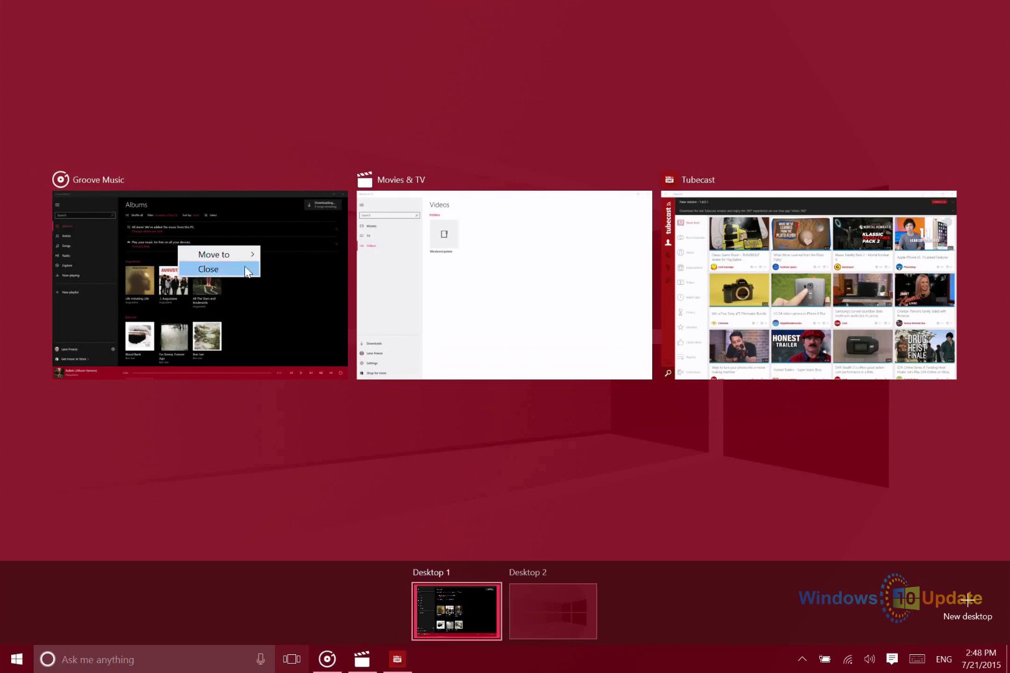
left_click(324, 249)
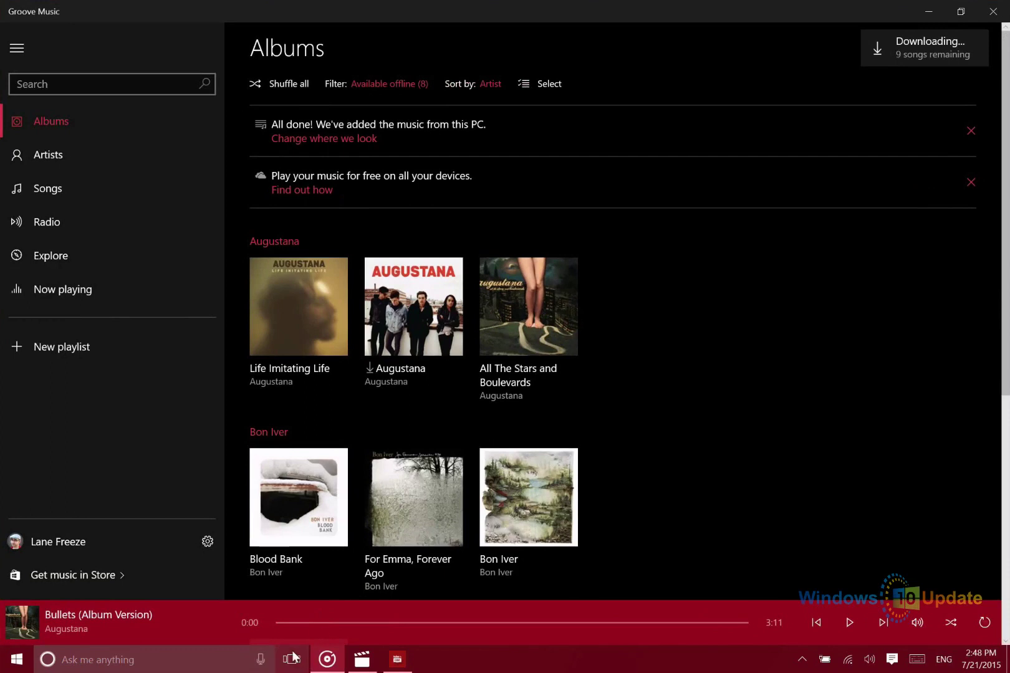
left_click(291, 659)
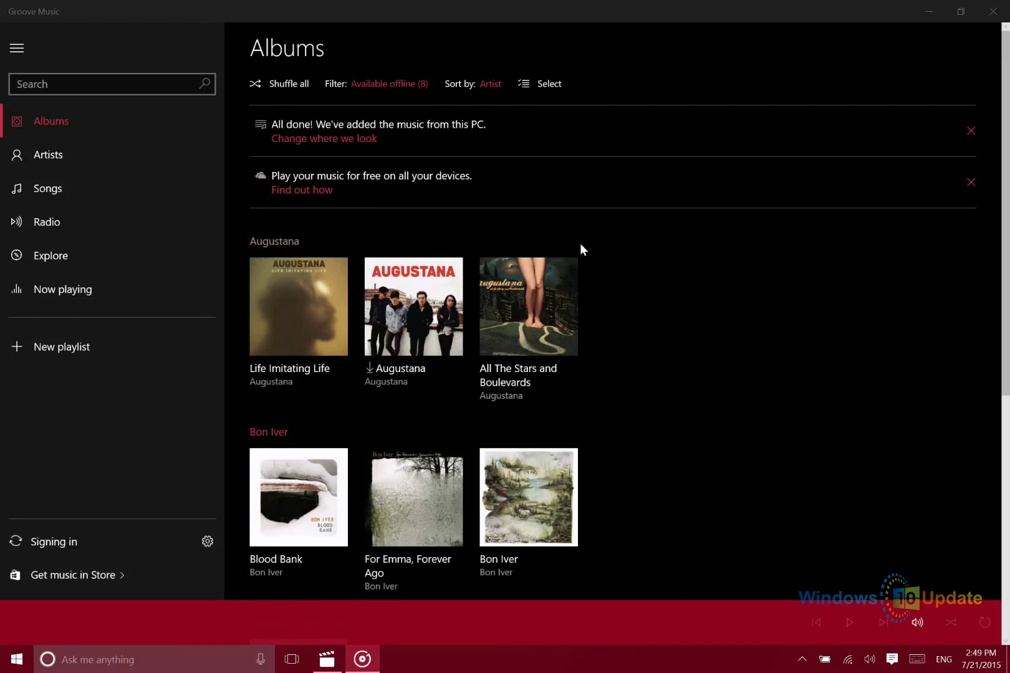
Cycle between the Groove Music and Movies & TV windows with Alt+Tab
key("alt+Tab")
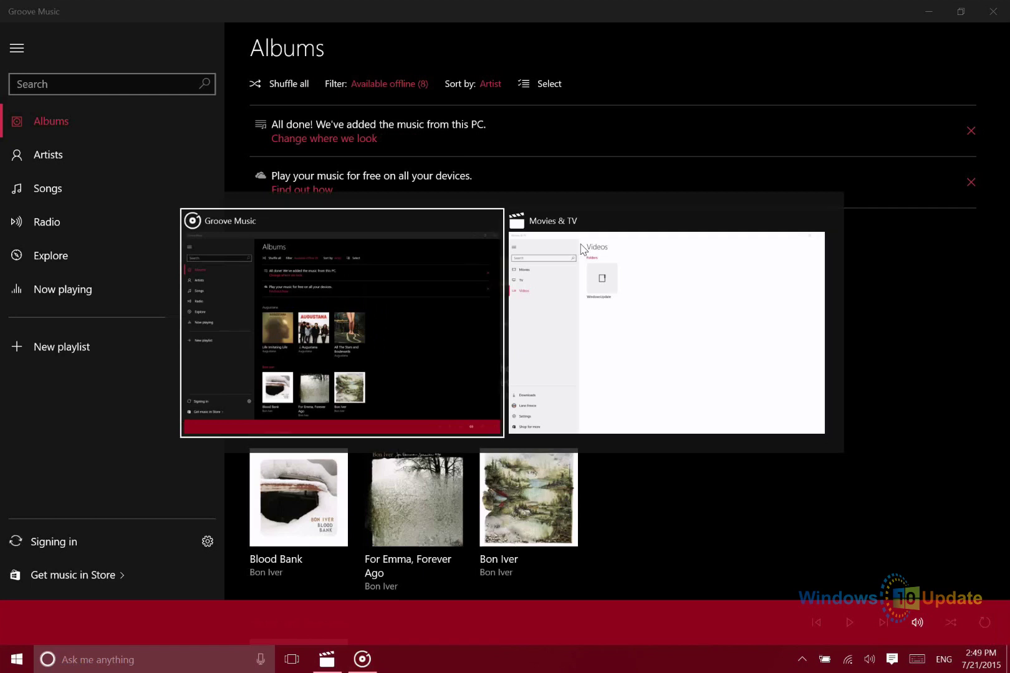
key("Tab")
key("Tab")
key("Tab")
key("Tab")
key("Tab")
key("Tab")
key("Tab")
key("Tab")
key("Tab")
key("Tab")
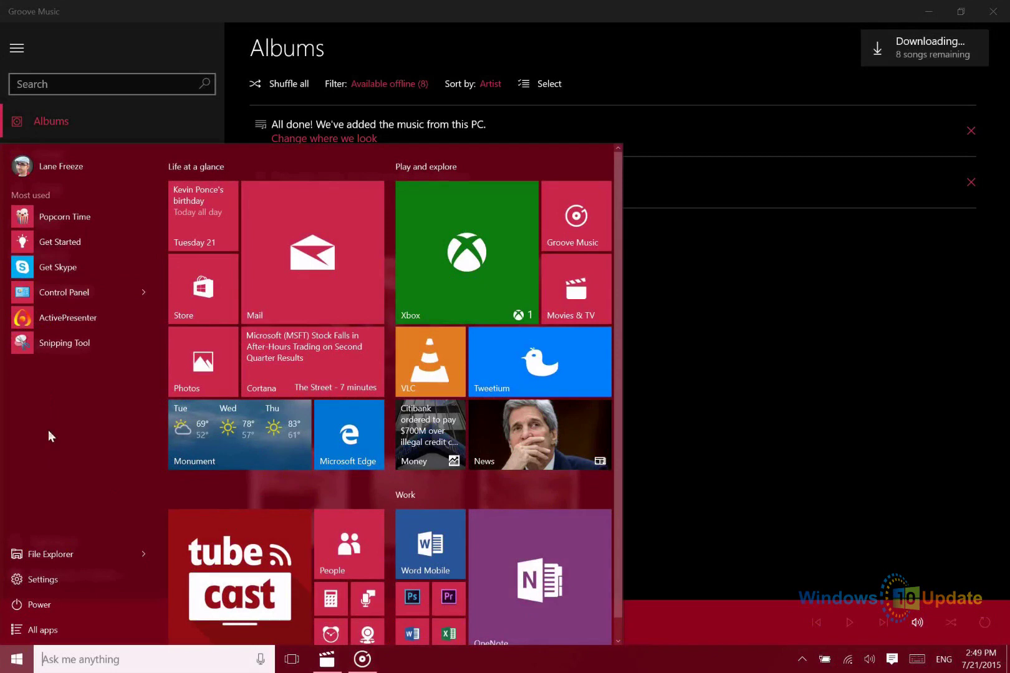
Open Settings from Start, move its window lower-right, and go to the System page
left_click(50, 585)
left_click_drag(521, 16, 598, 116)
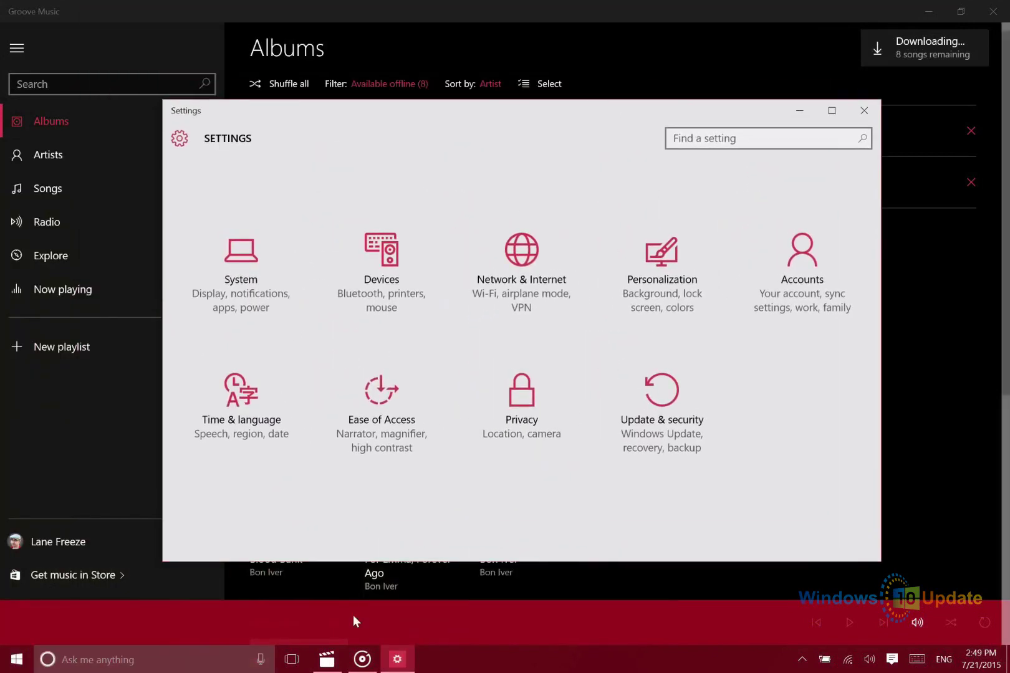
left_click(310, 660)
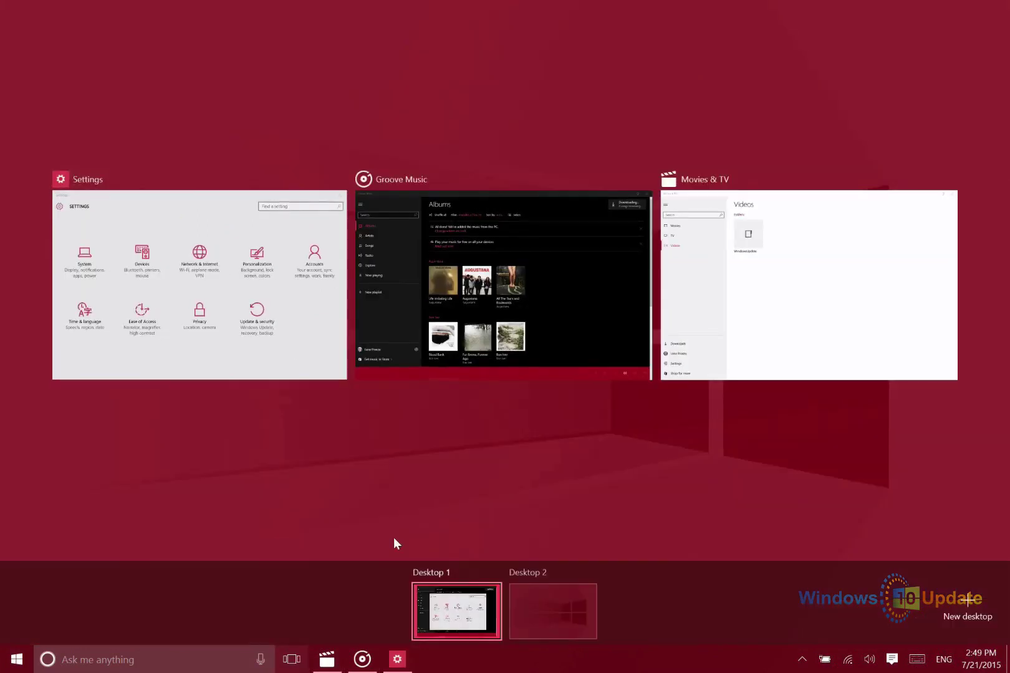
left_click(211, 325)
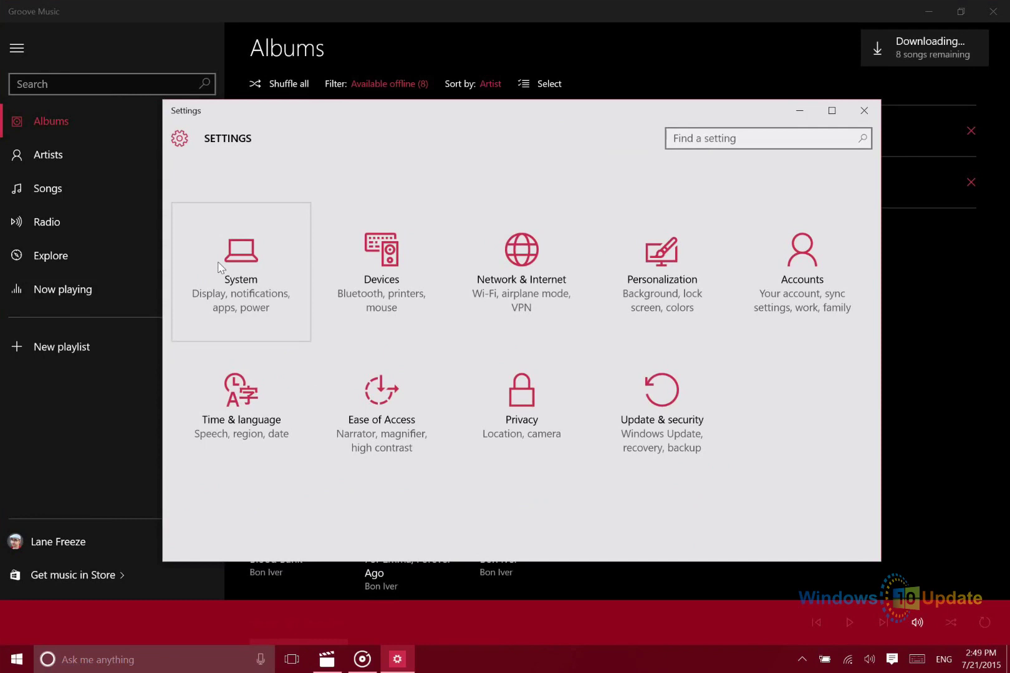
left_click(242, 263)
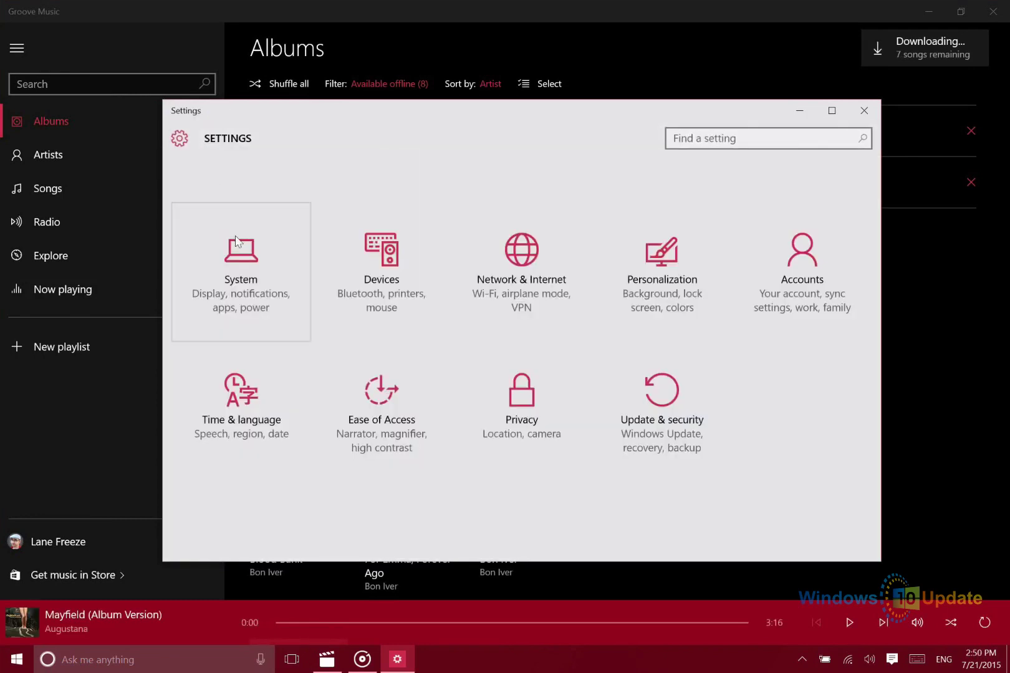
left_click(240, 253)
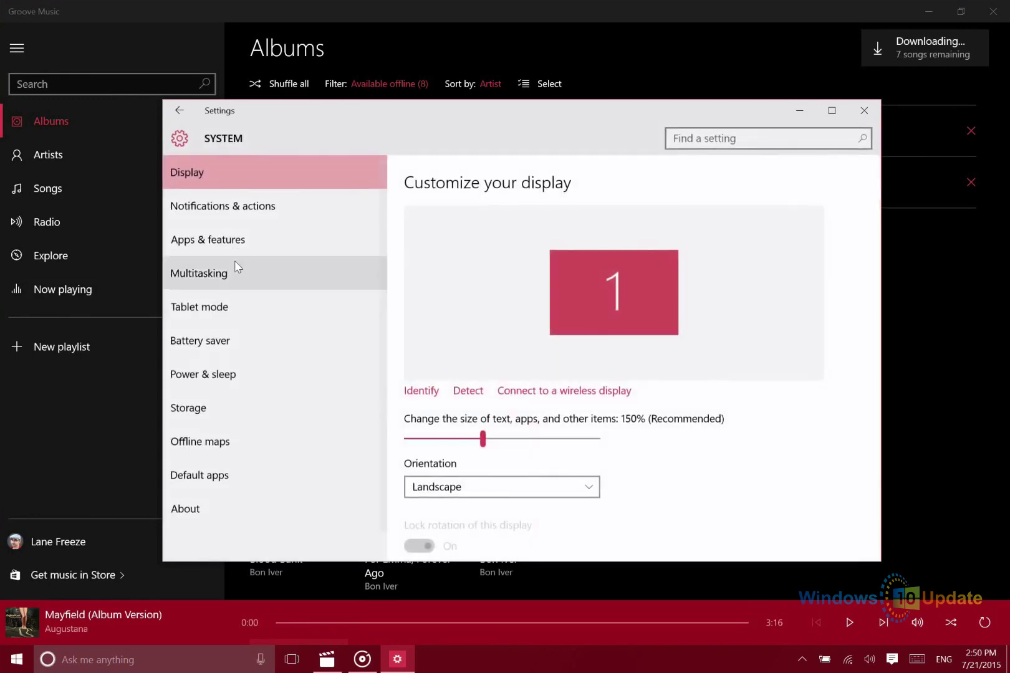
On the Multitasking page, set 'Pressing Alt+Tab shows windows' to All desktops
left_click(213, 271)
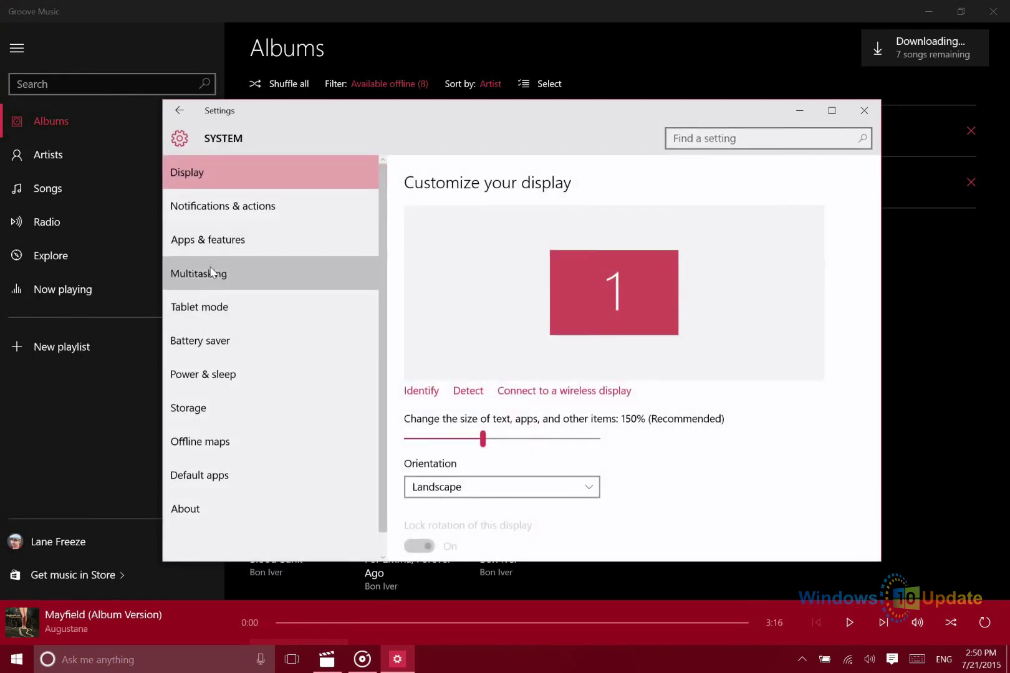
scroll(745, 417, "down", 1)
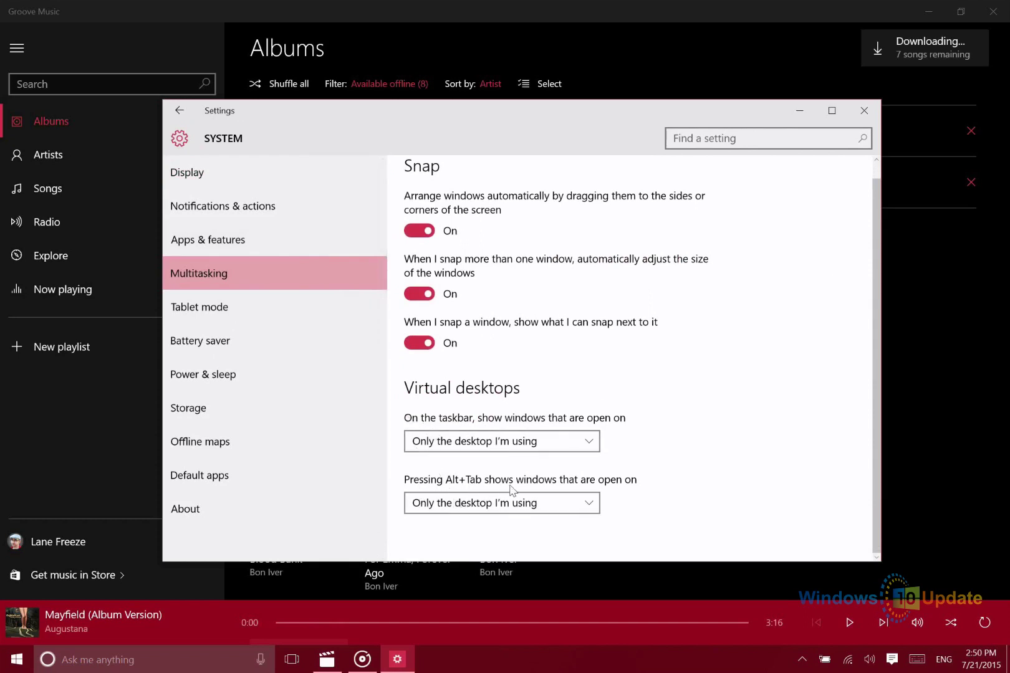
left_click(473, 502)
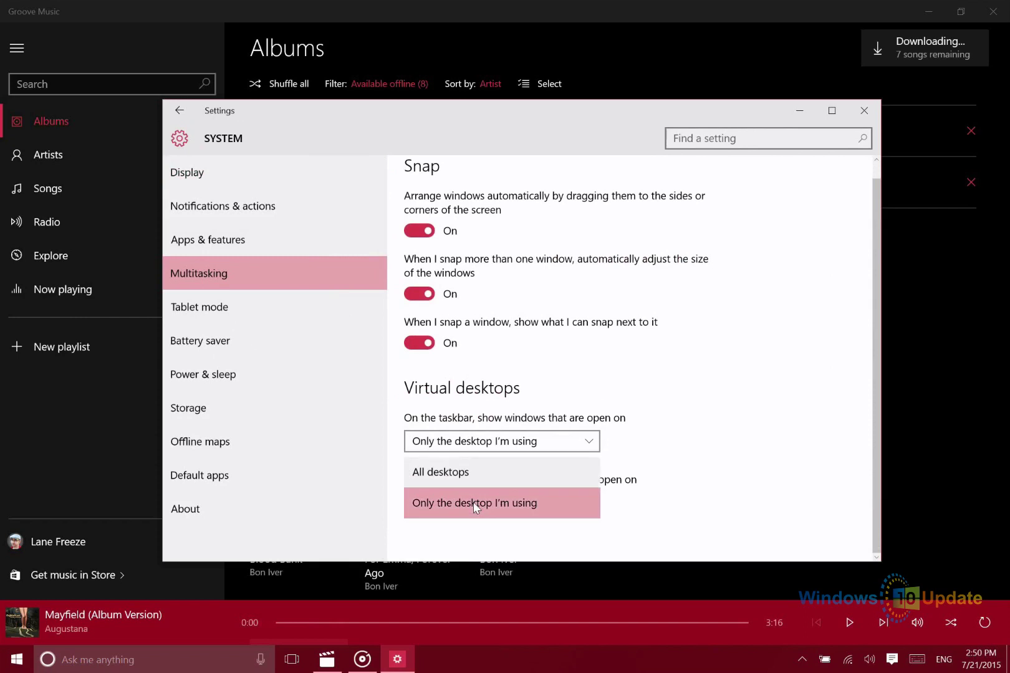
left_click(459, 479)
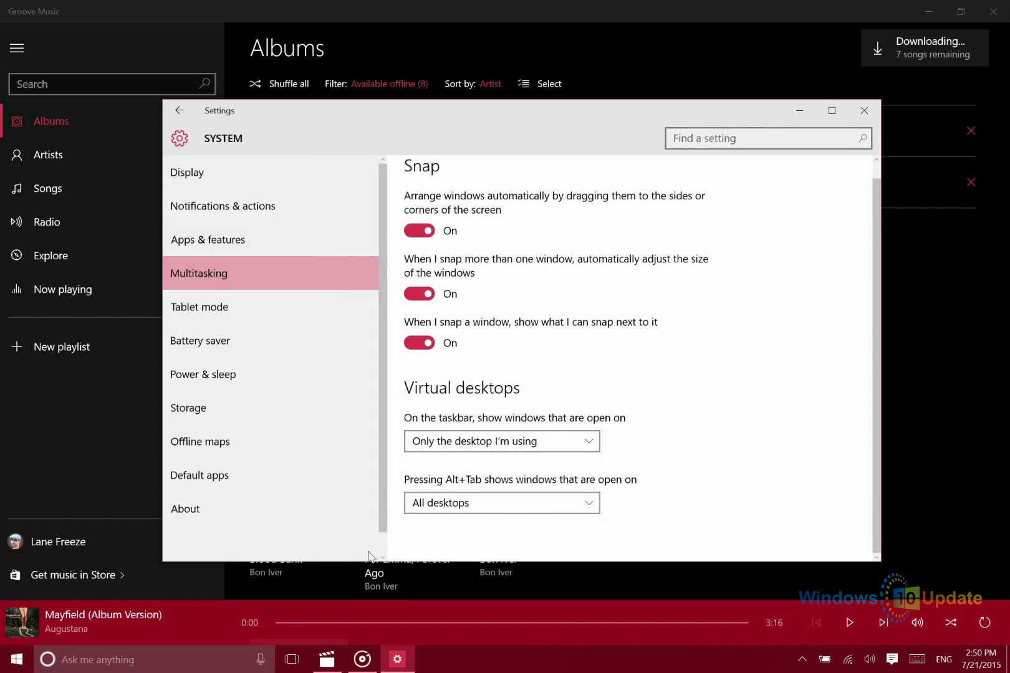
Move the Settings window to Desktop 2 and test Alt+Tab from Desktop 1
left_click(291, 659)
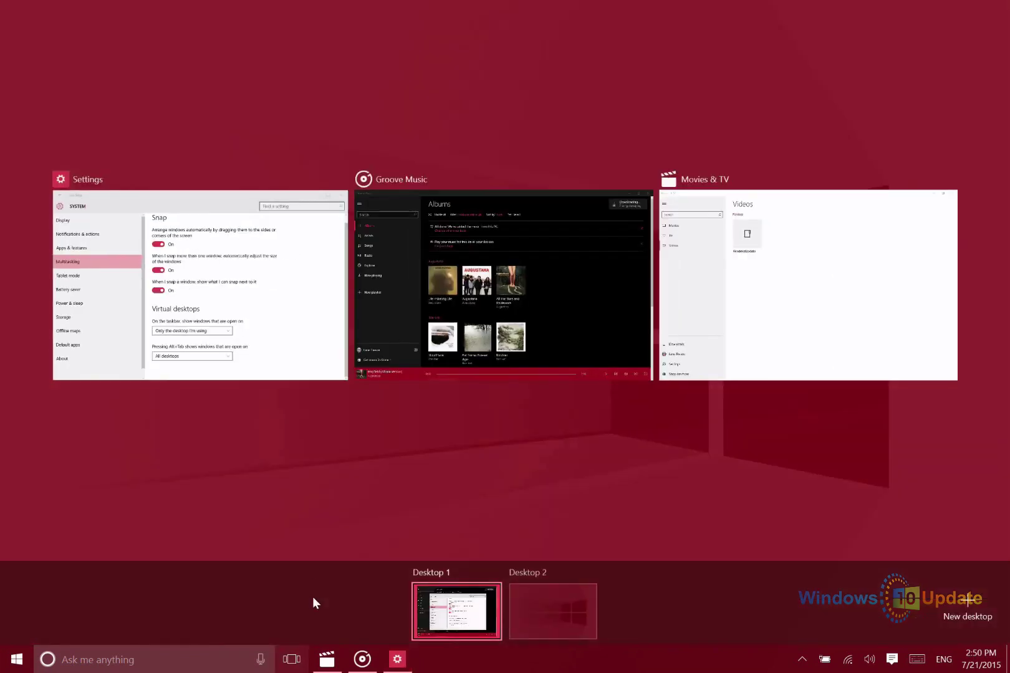
left_click_drag(194, 275, 552, 614)
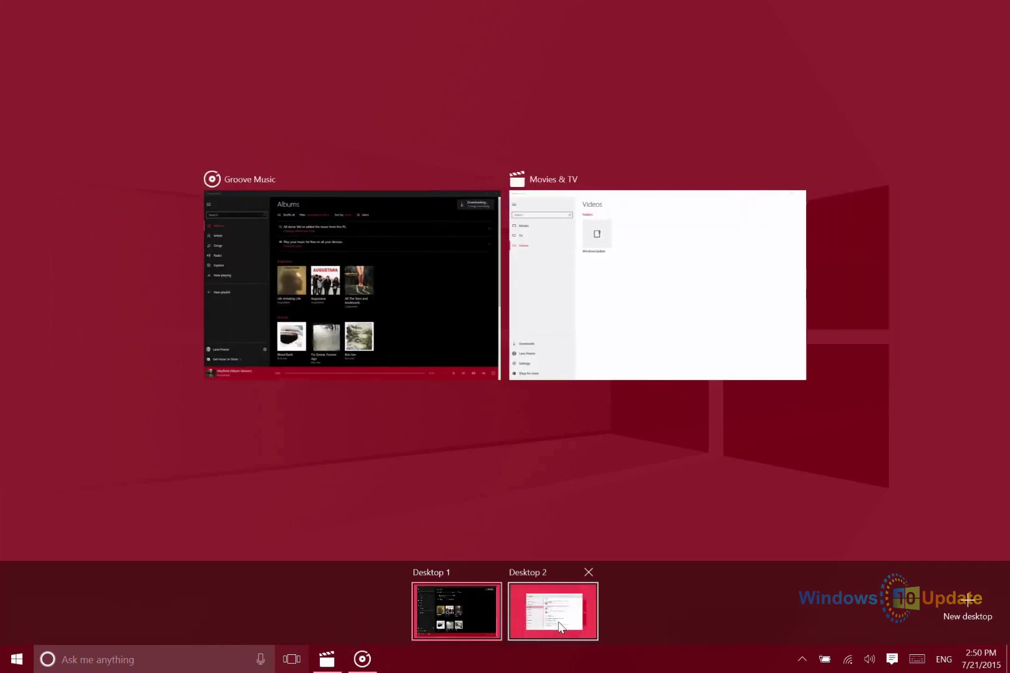
left_click(448, 611)
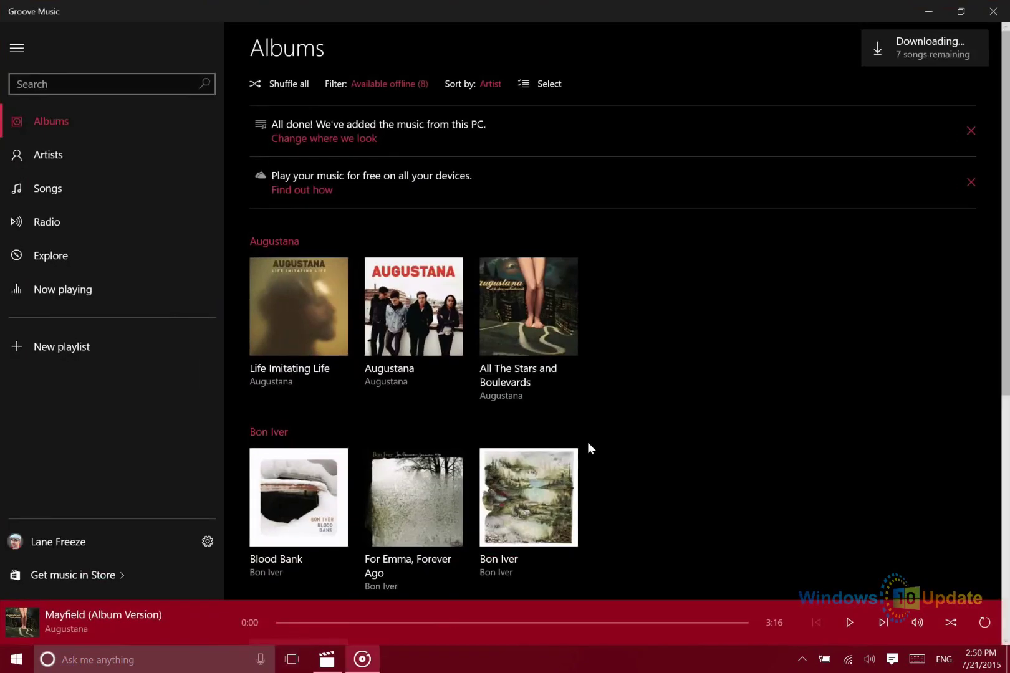
key("alt+Tab")
key("alt+Tab")
key("alt+Tab")
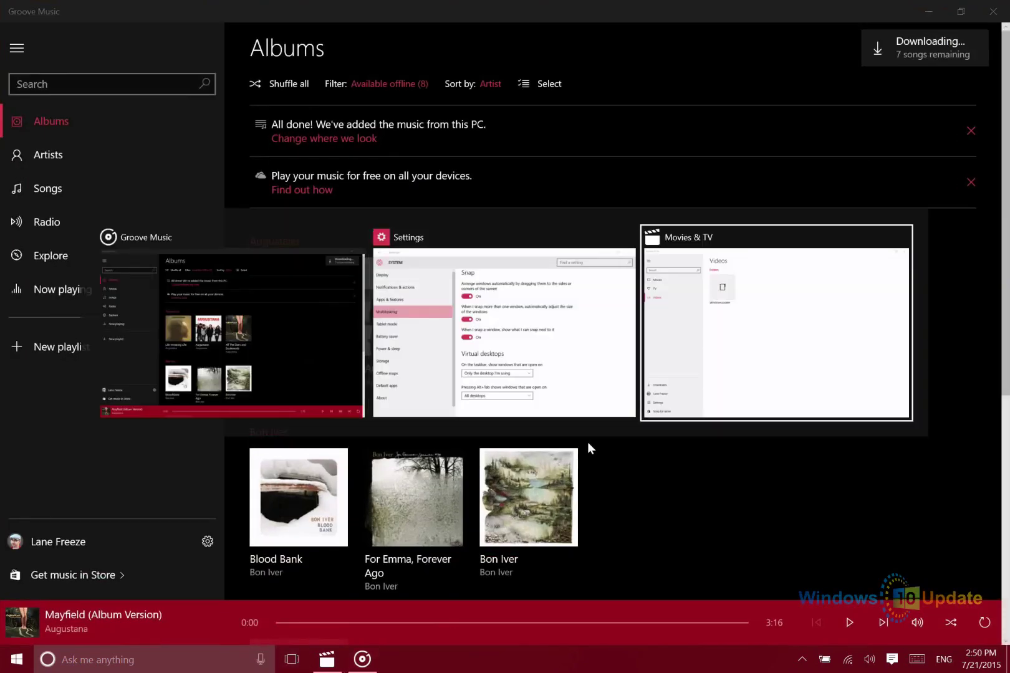
key("alt+Tab")
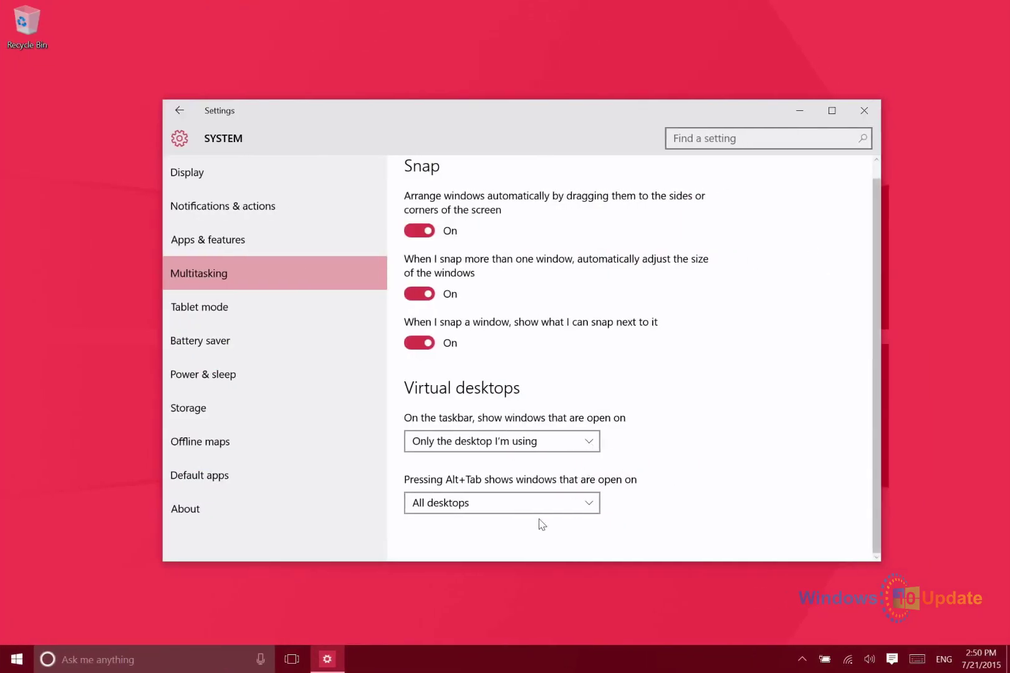
Set Alt+Tab to 'Only the desktop I'm using' and verify it from Desktop 1, ending on Groove Music
left_click(539, 510)
left_click(499, 540)
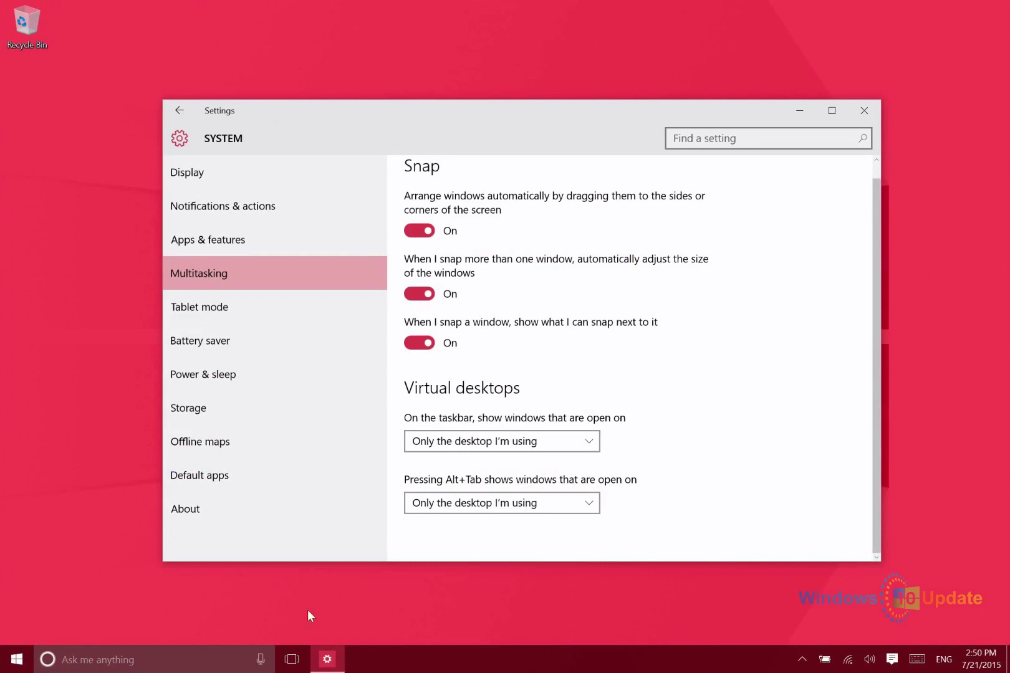
left_click(288, 660)
left_click(442, 625)
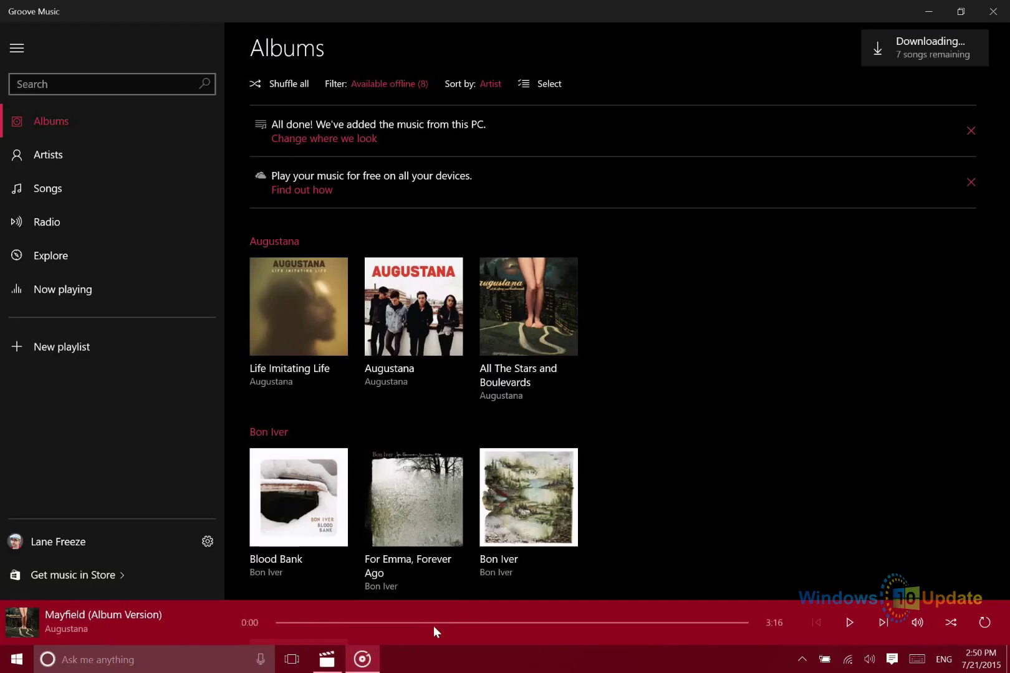
key("alt+Tab")
key("alt+Tab")
key("alt+Tab")
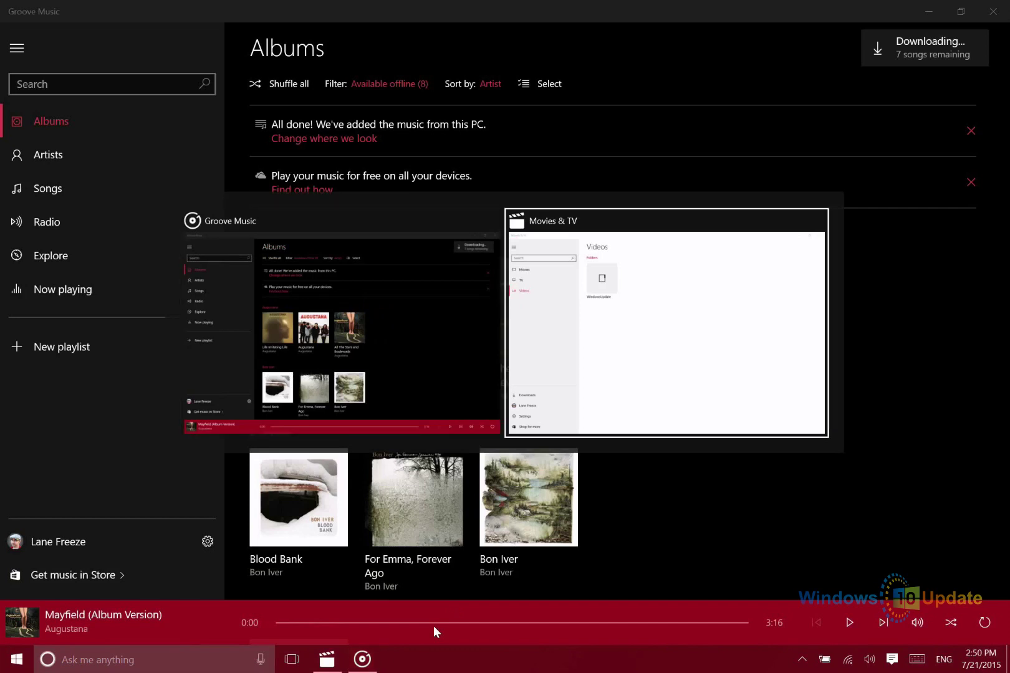
key("alt+Tab")
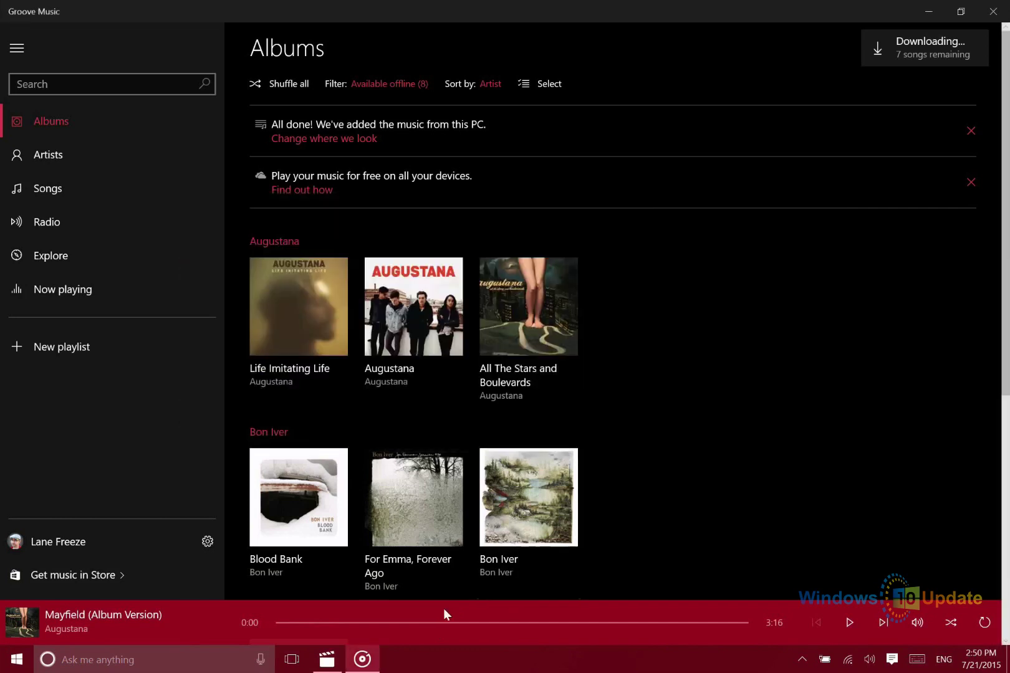
Set the taskbar's Virtual desktops option to show windows from All desktops
left_click(291, 658)
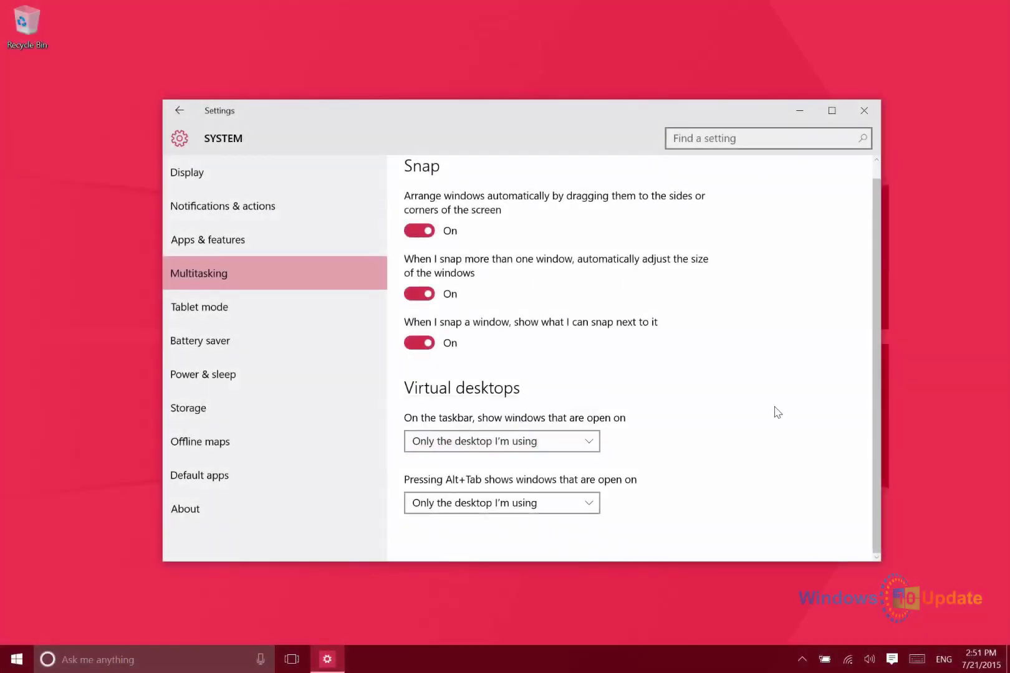
left_click(514, 448)
left_click(473, 409)
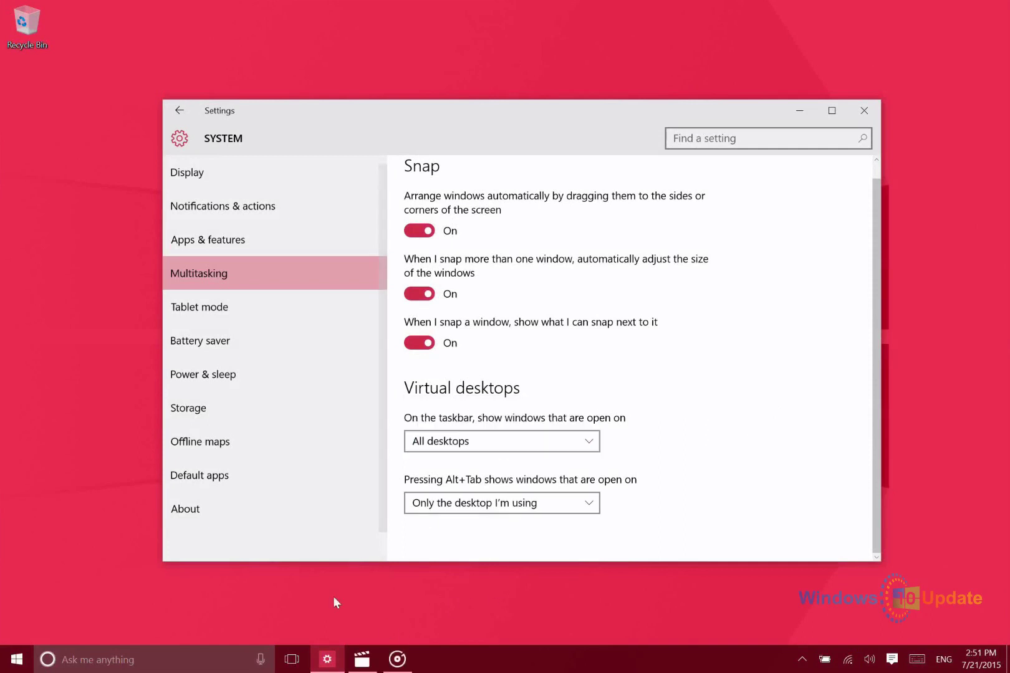
Switch between Movies & TV and Settings from the taskbar, ending on Movies & TV
left_click(357, 660)
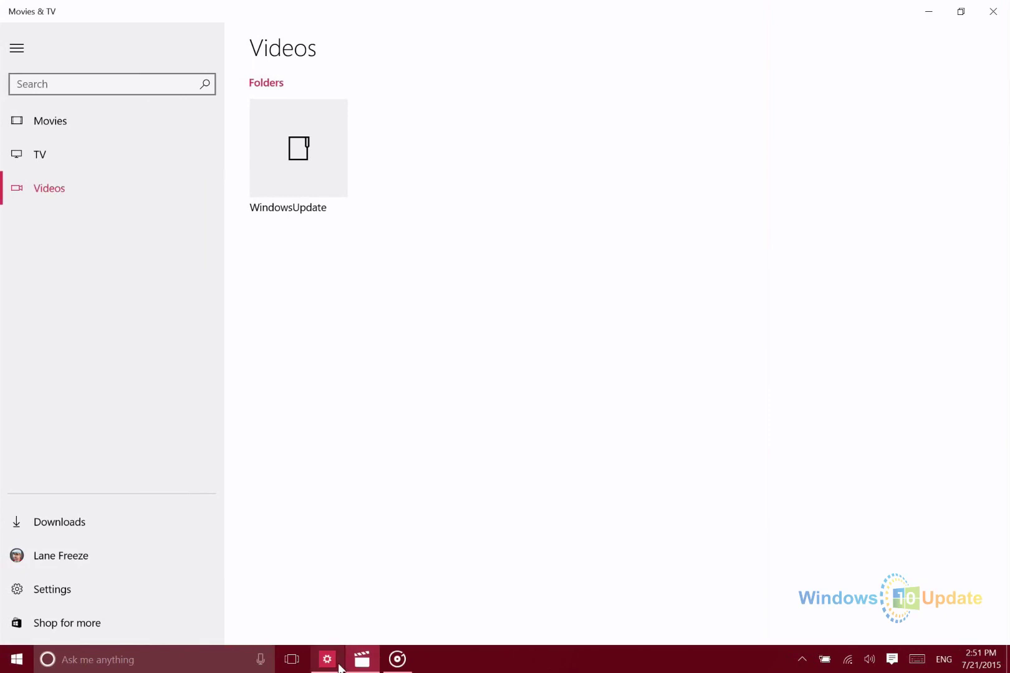
mouse_move(337, 666)
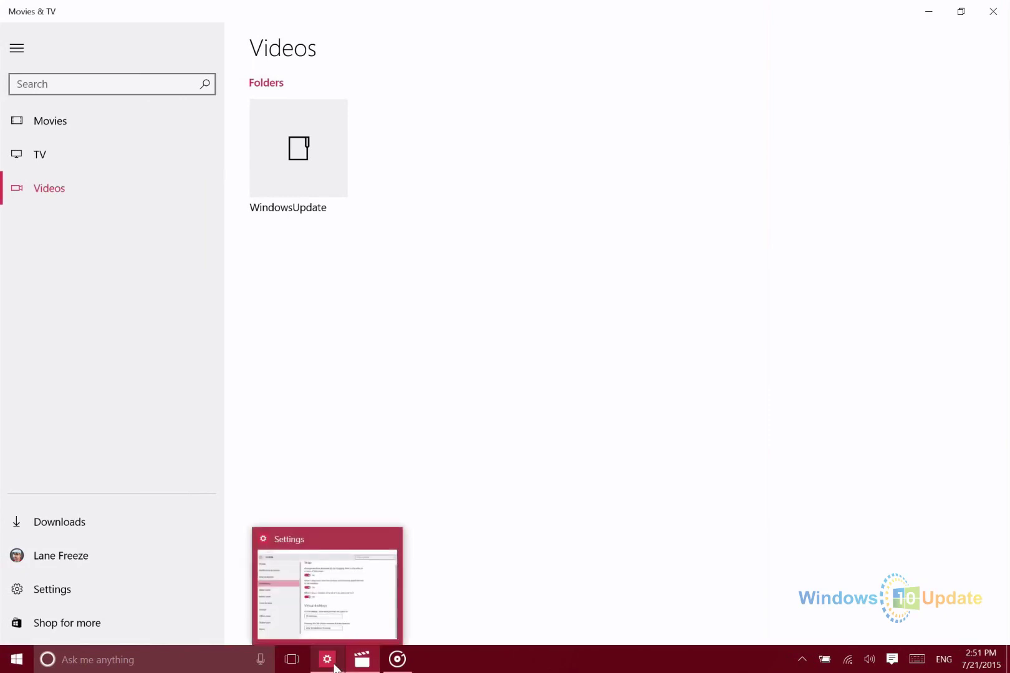
left_click(335, 665)
left_click(361, 664)
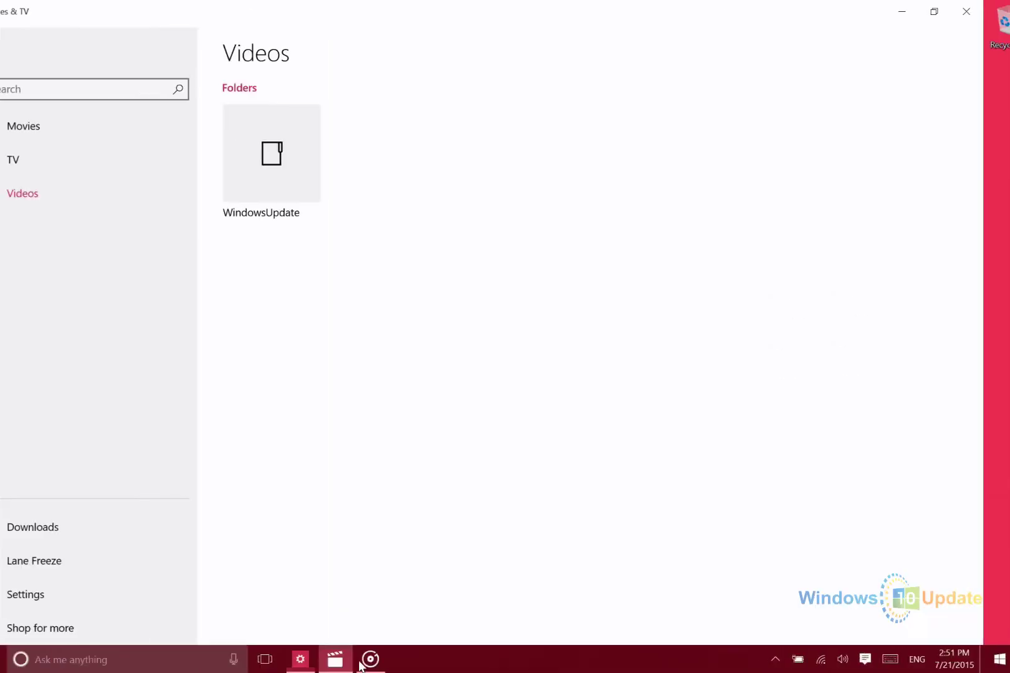